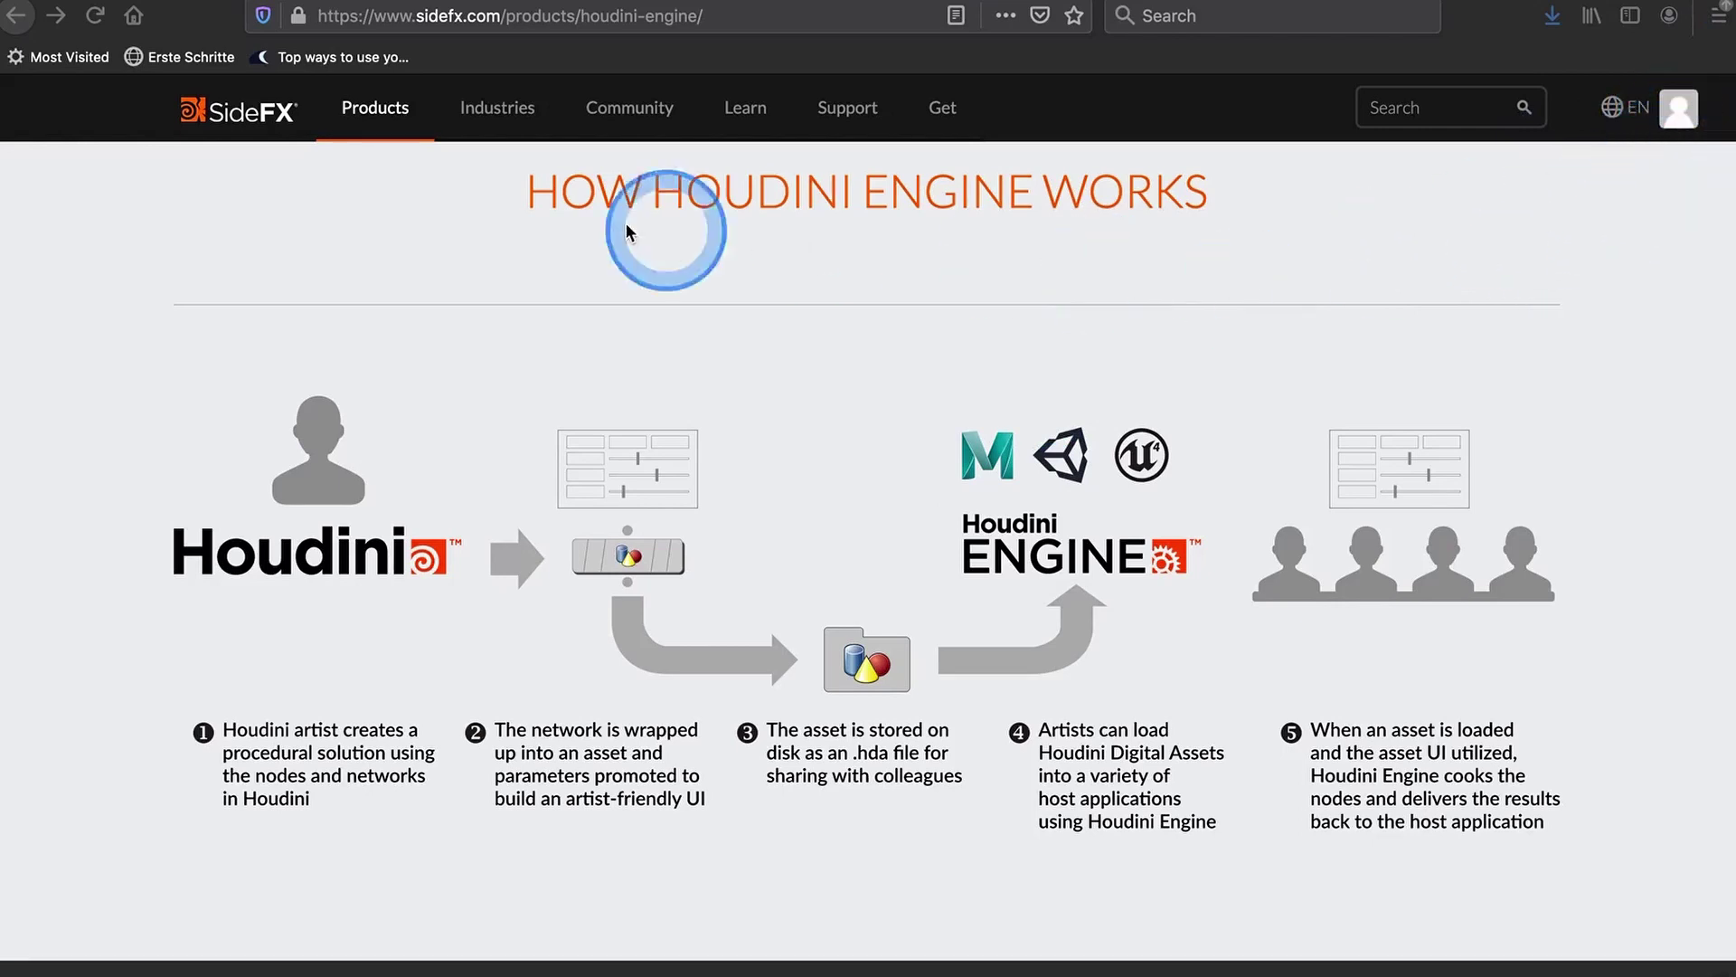
Go to Products > Houdini Engine > Engine Plug-ins and scroll to the Commercial and FREE Indie licence cards
mouse_move(389, 99)
mouse_move(440, 281)
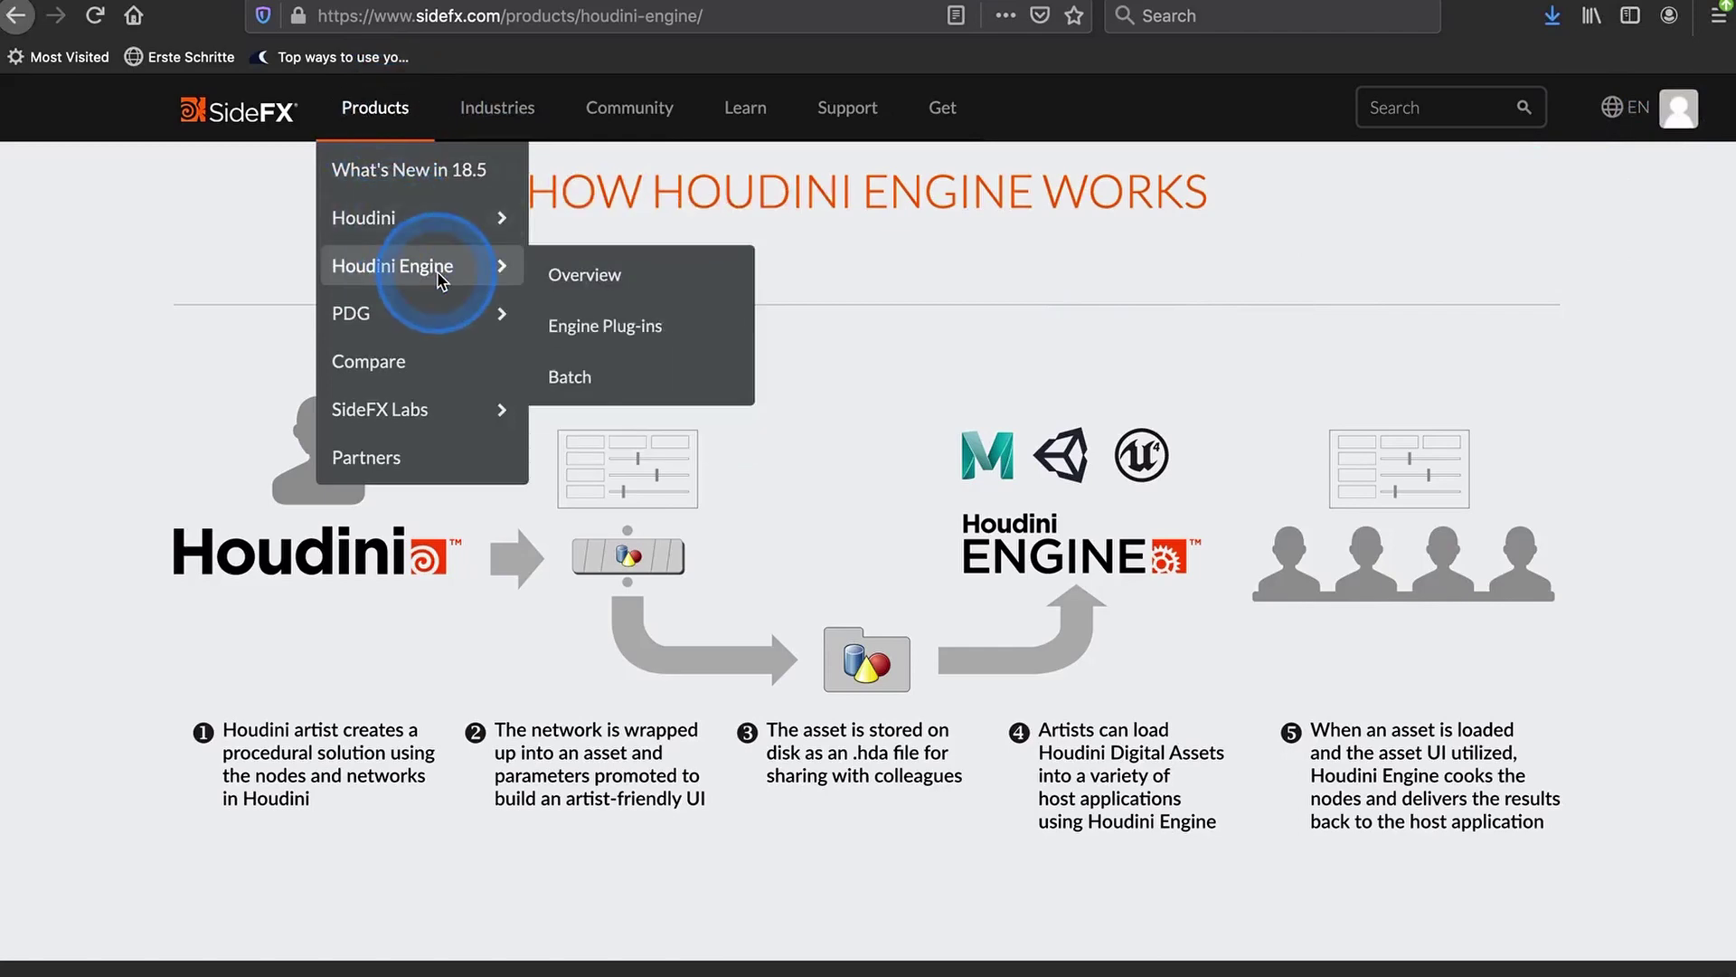
left_click(605, 325)
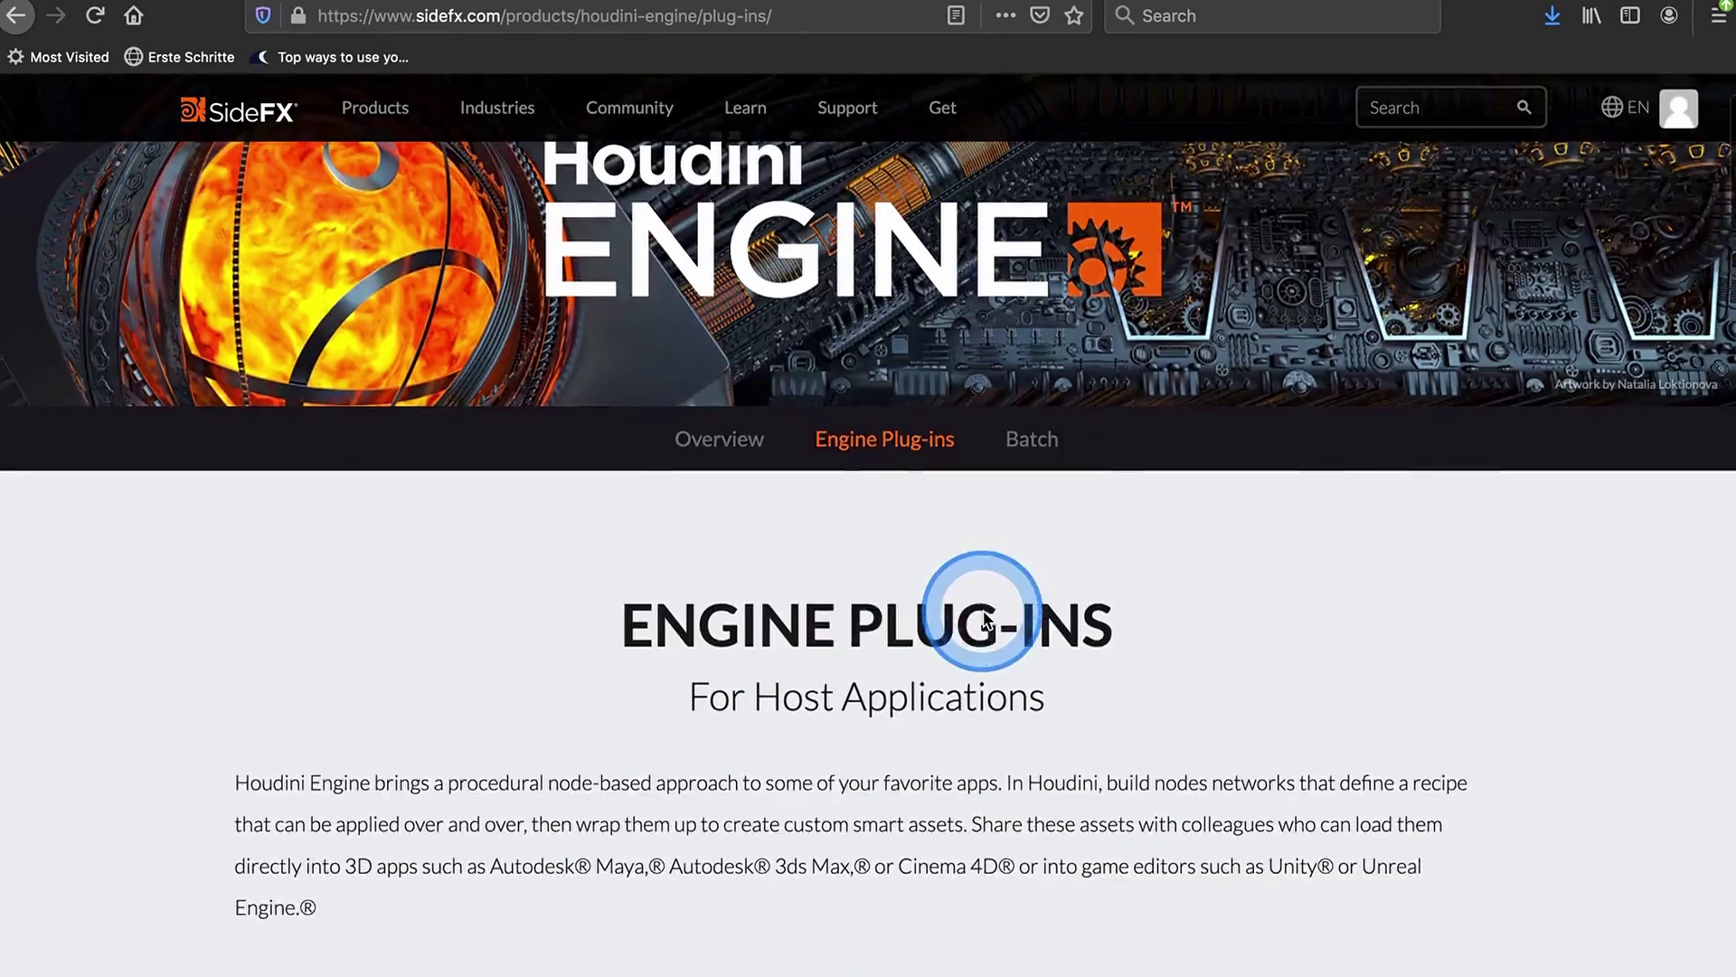
scroll(986, 621, "down", 8)
scroll(747, 615, "up", 1)
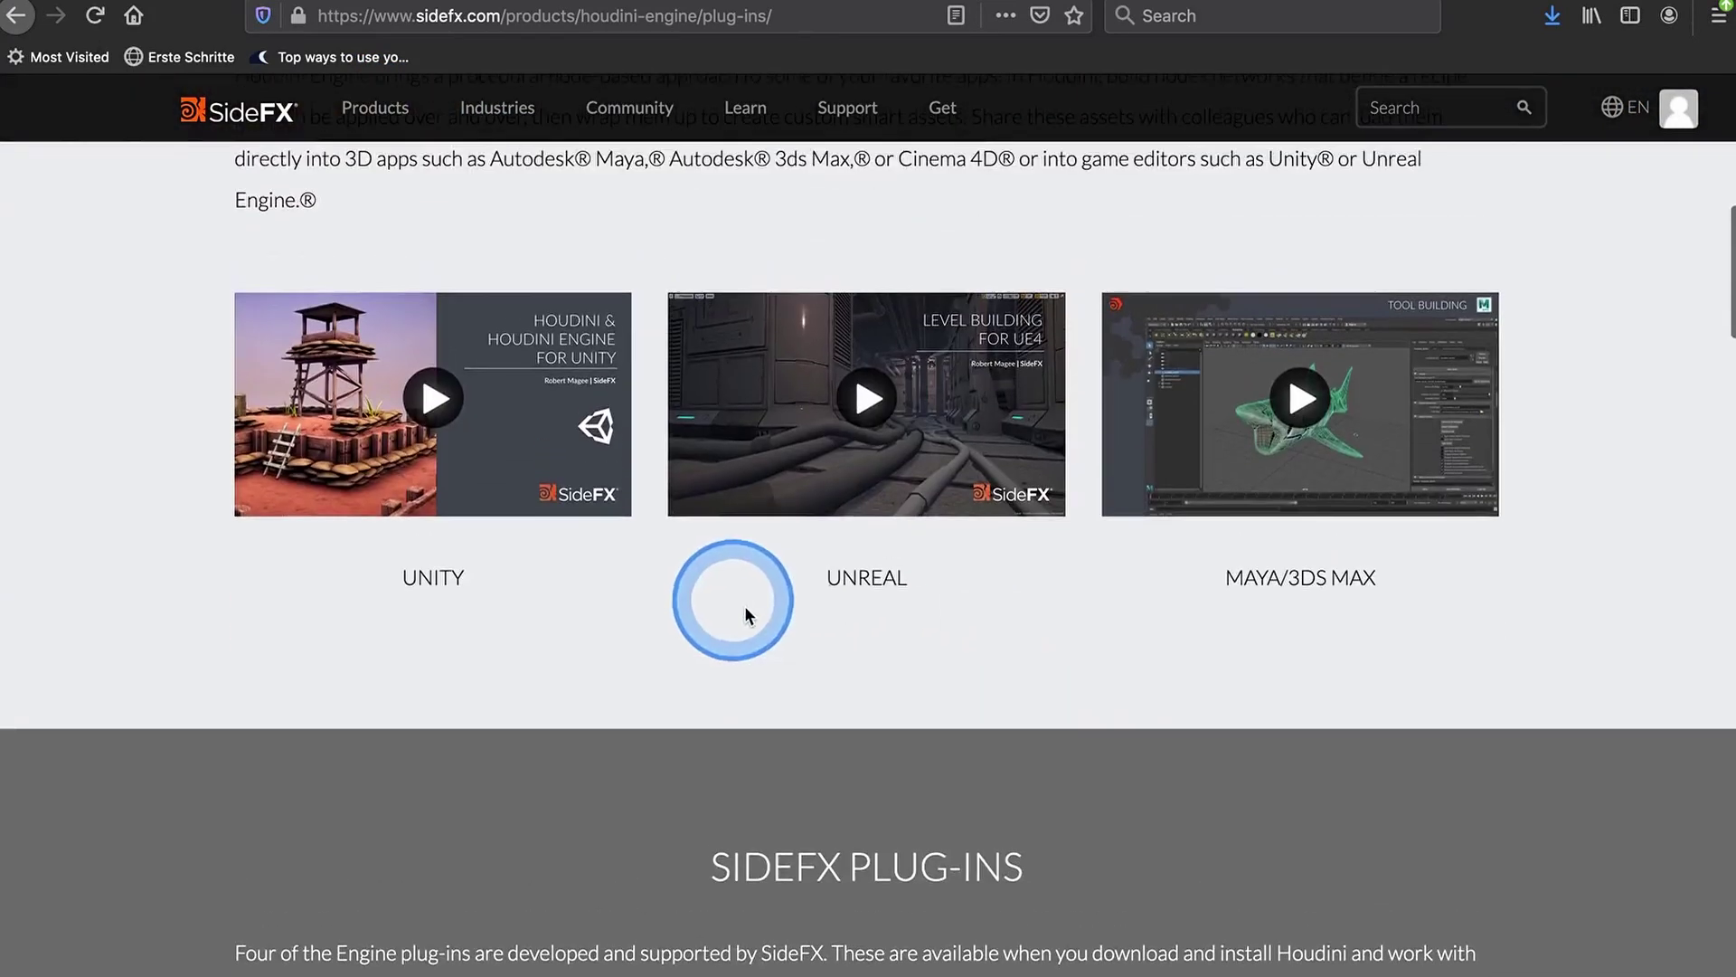
scroll(1008, 673, "down", 9)
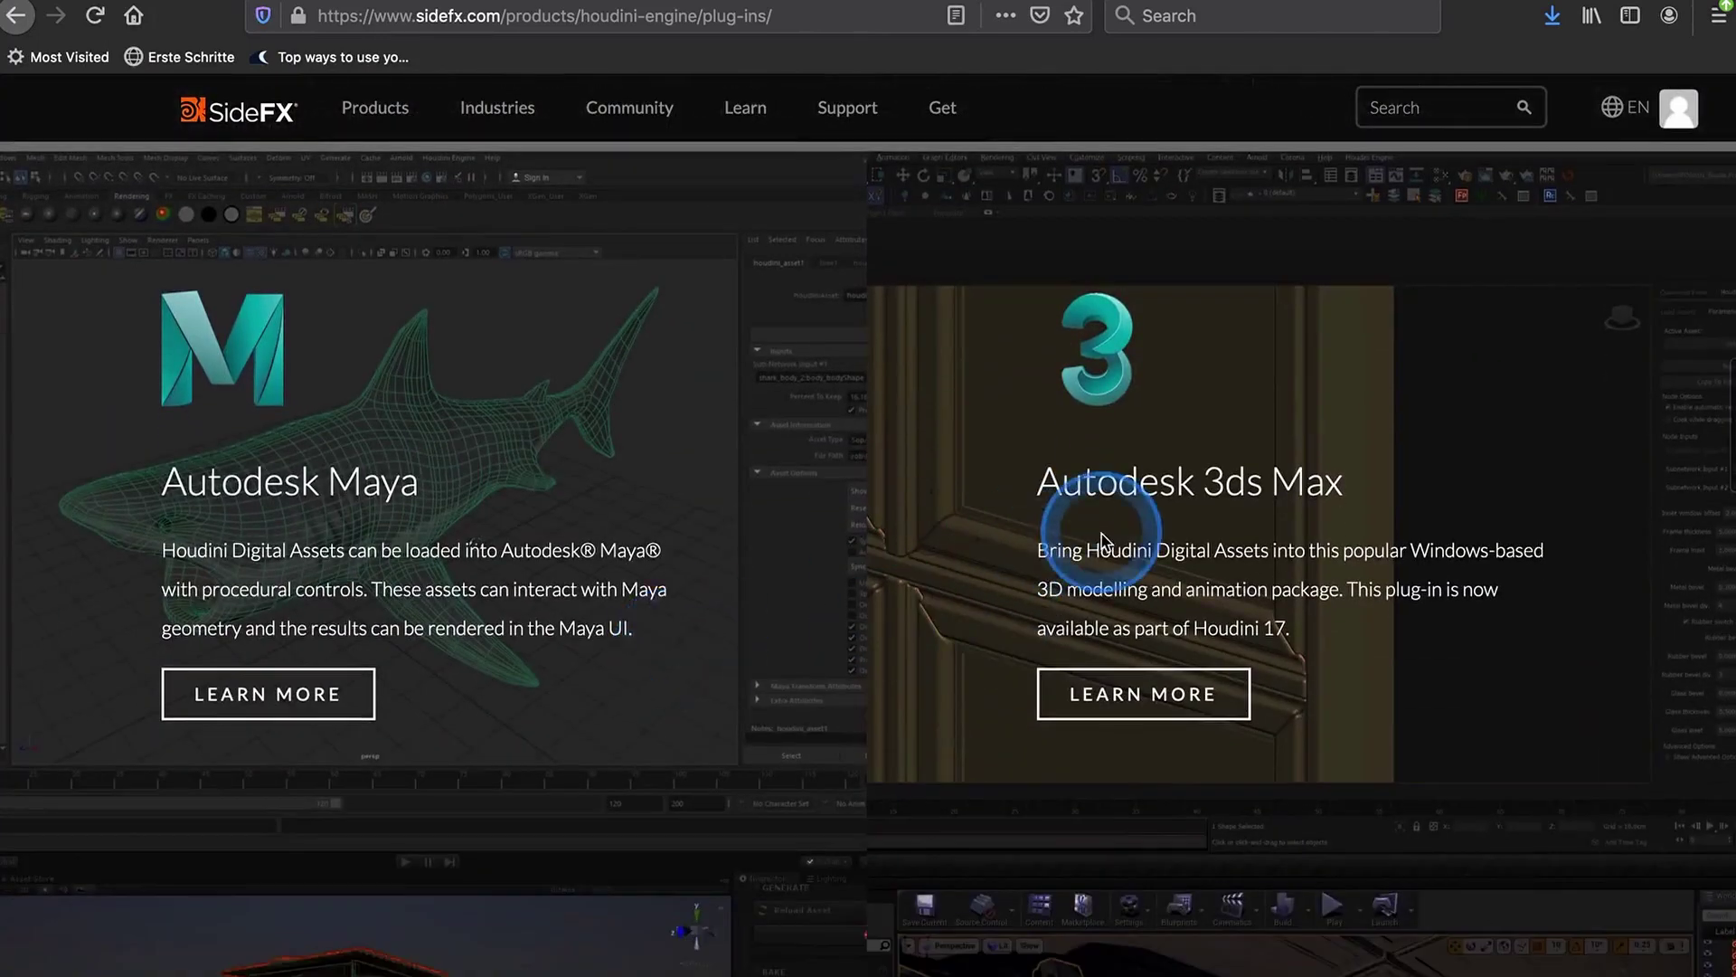
scroll(1103, 540, "down", 5)
scroll(1040, 625, "down", 7)
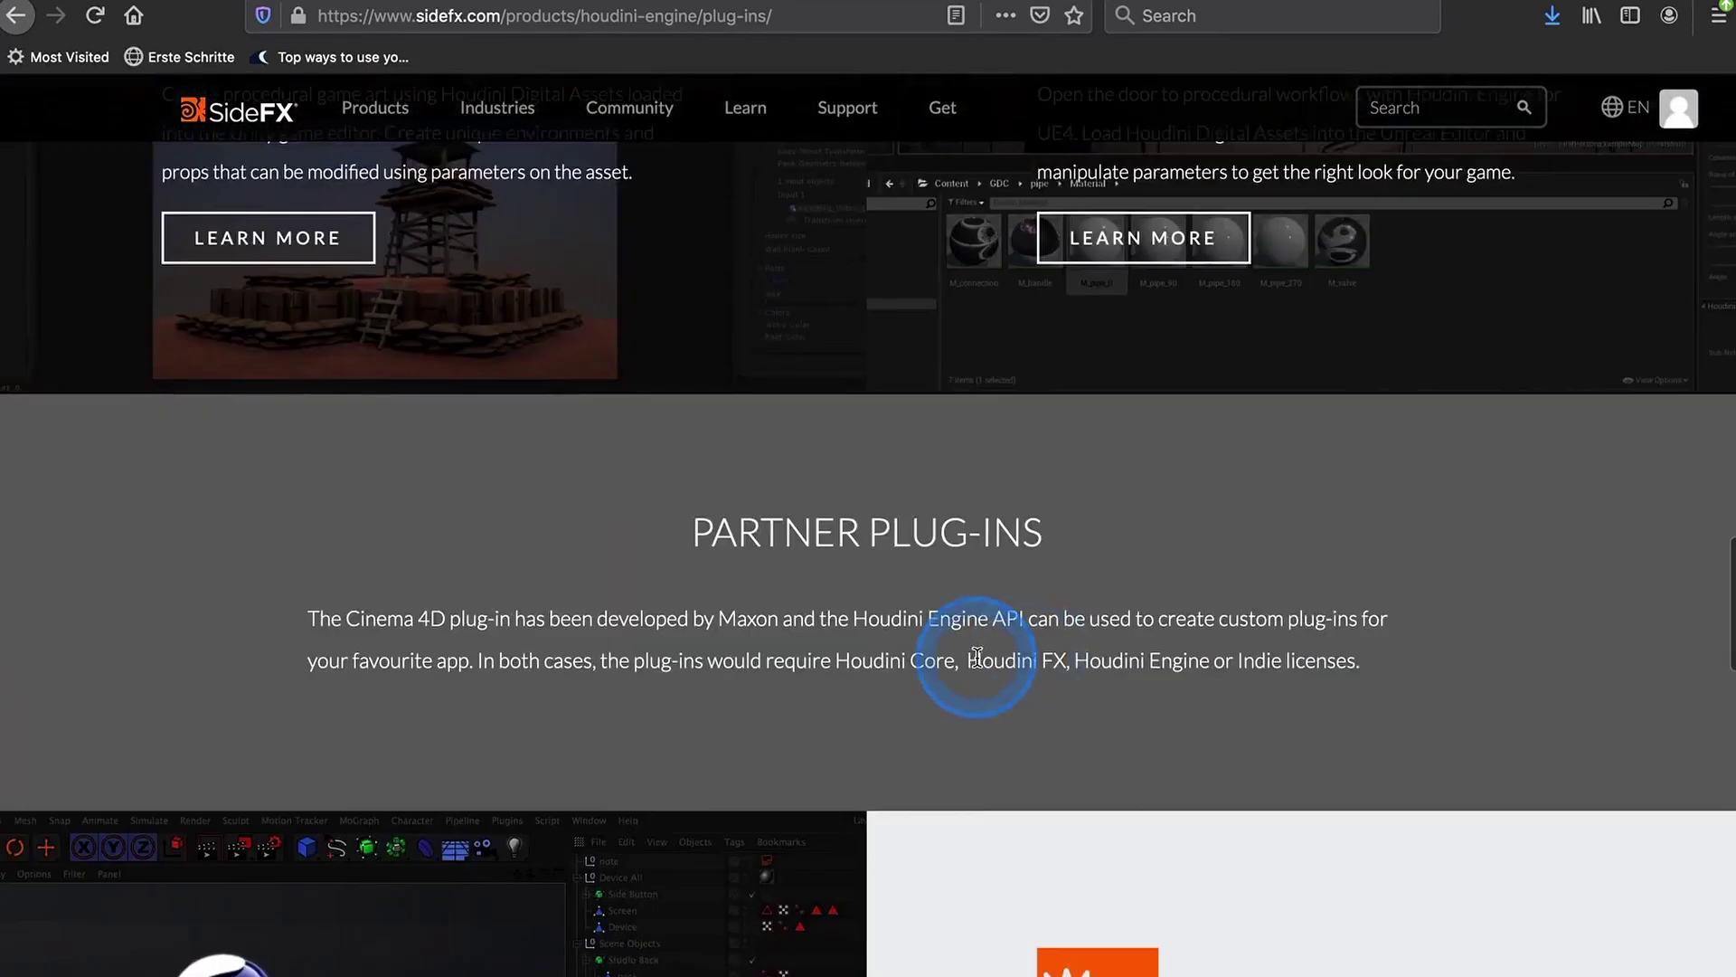
scroll(976, 656, "down", 6)
scroll(934, 693, "down", 4)
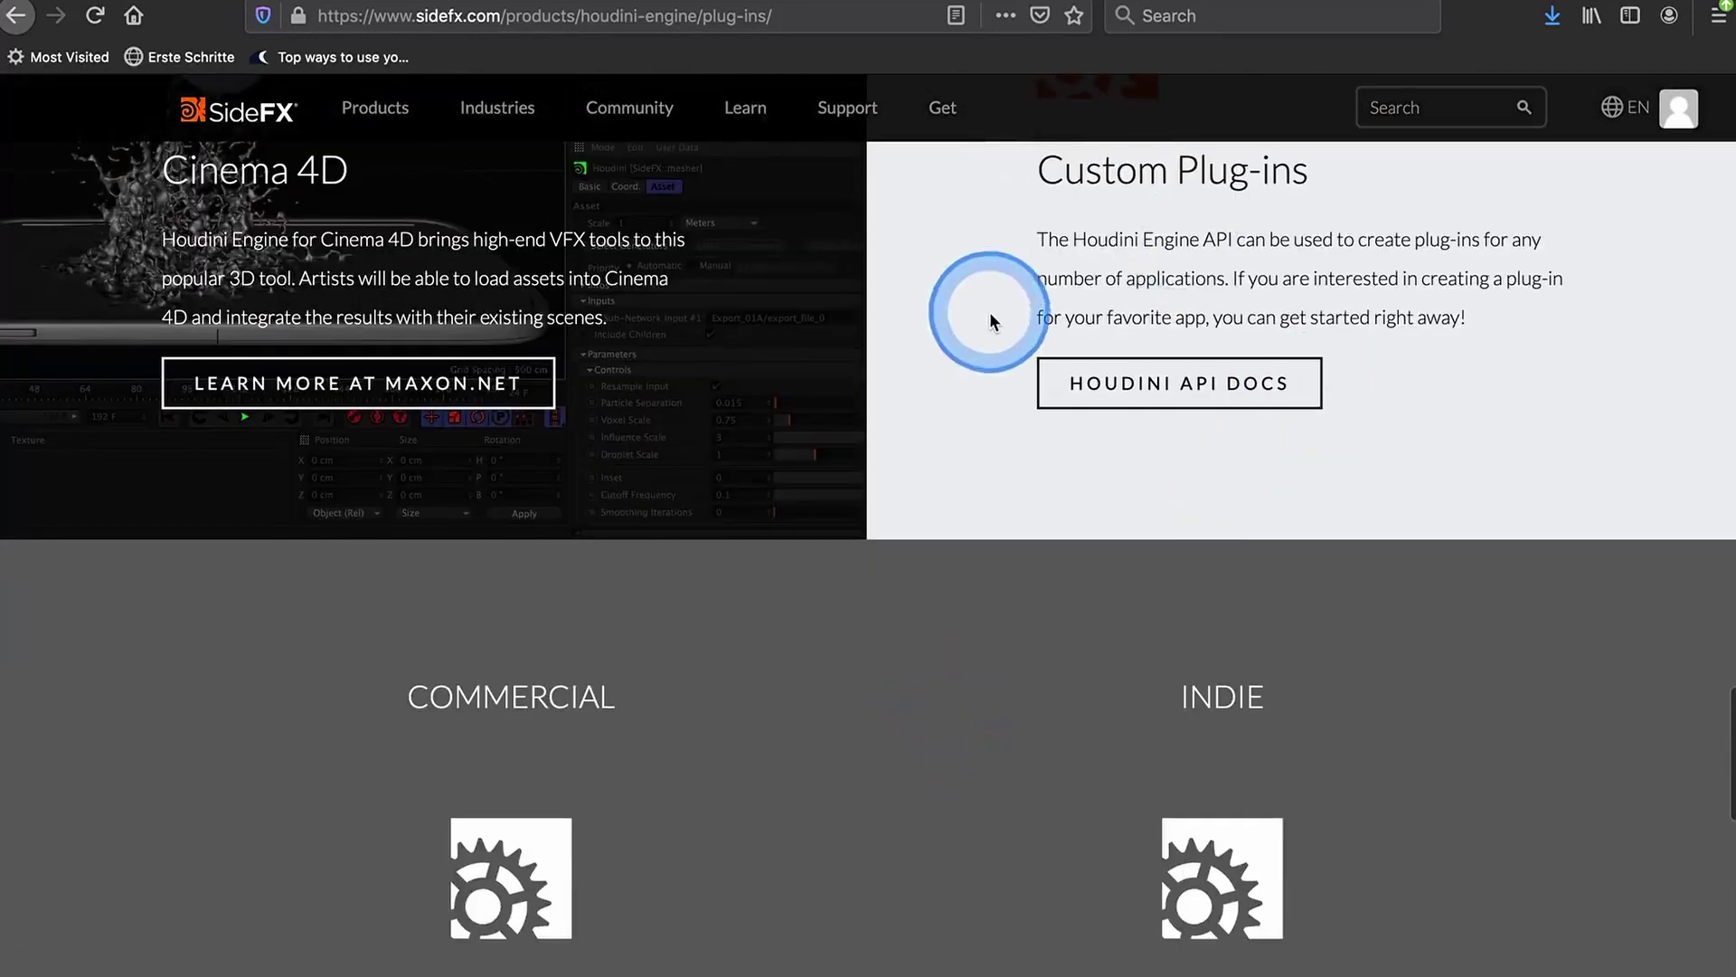
scroll(1085, 380, "up", 1)
scroll(935, 606, "down", 5)
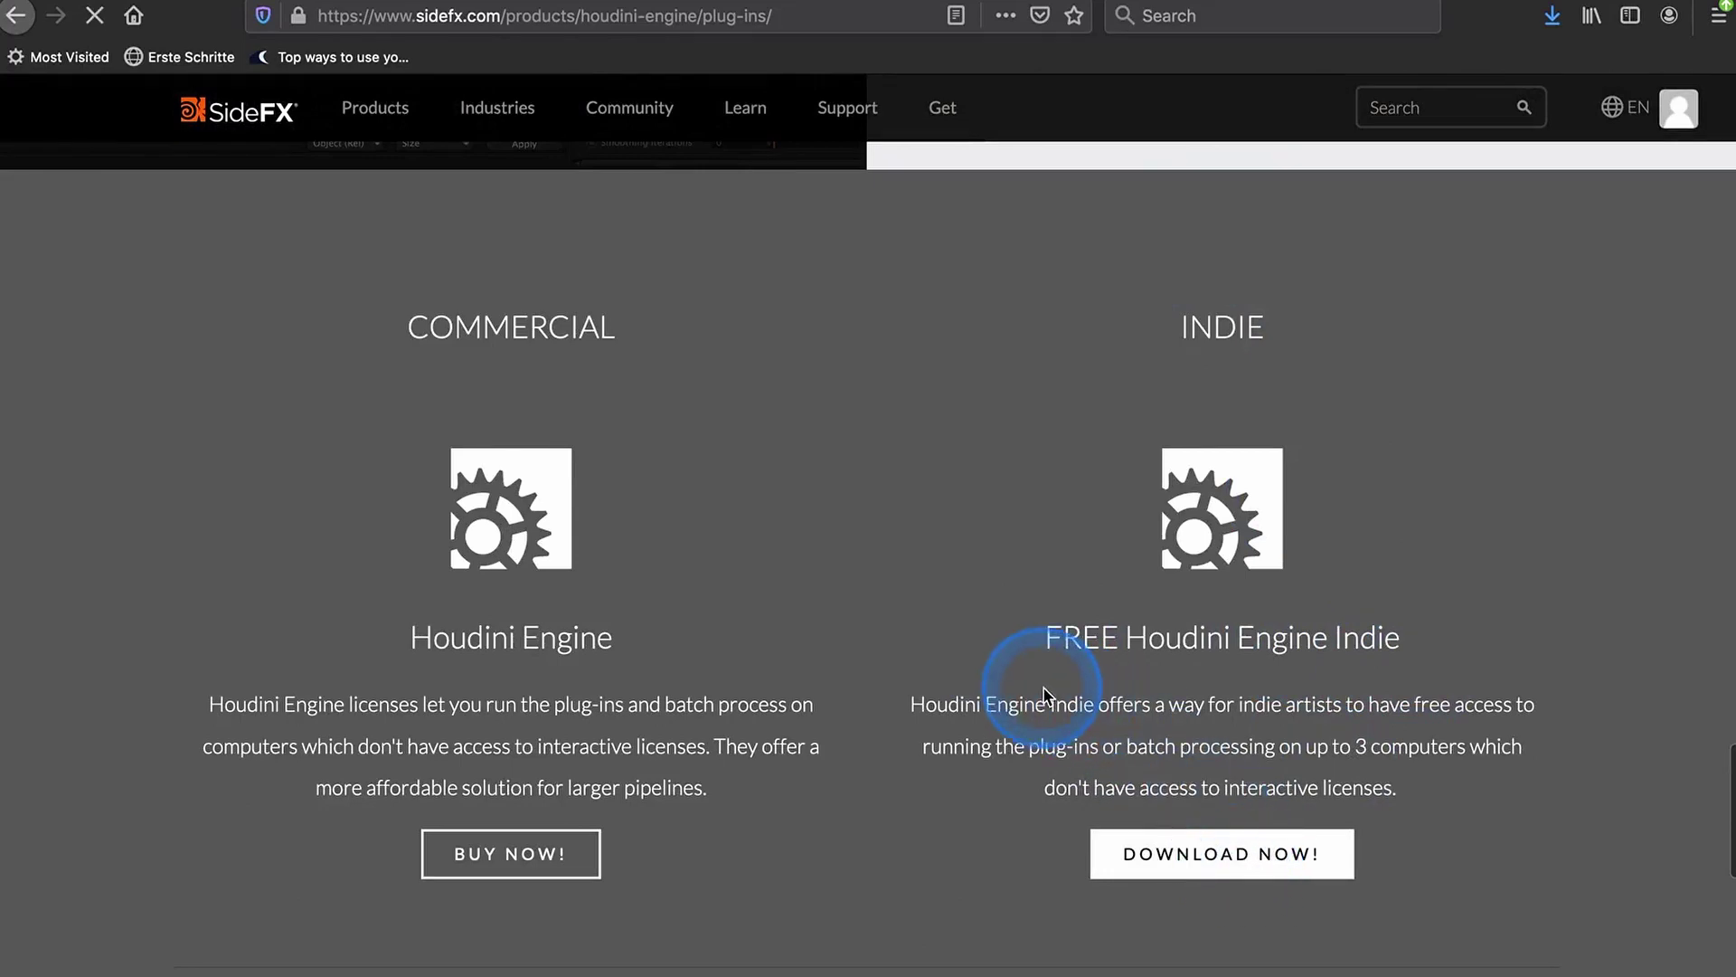
Add the FREE Houdini Engine Indie licence to the cart and go to checkout
scroll(1040, 768, "down", 4)
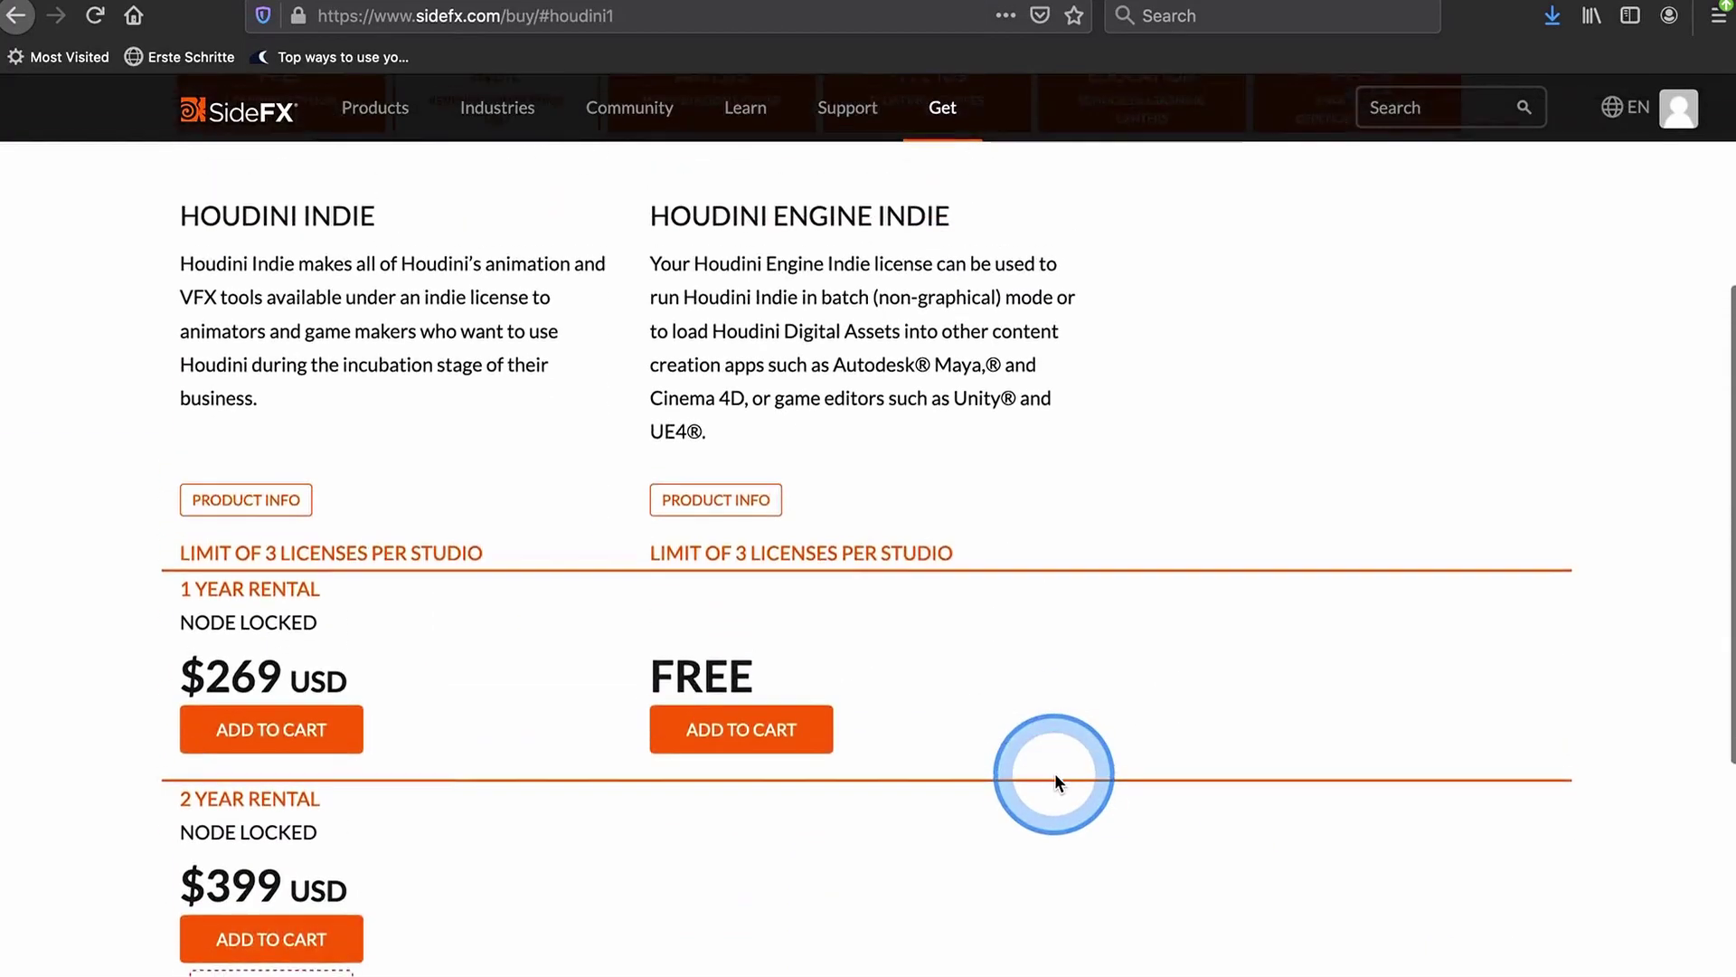
scroll(1056, 780, "up", 1)
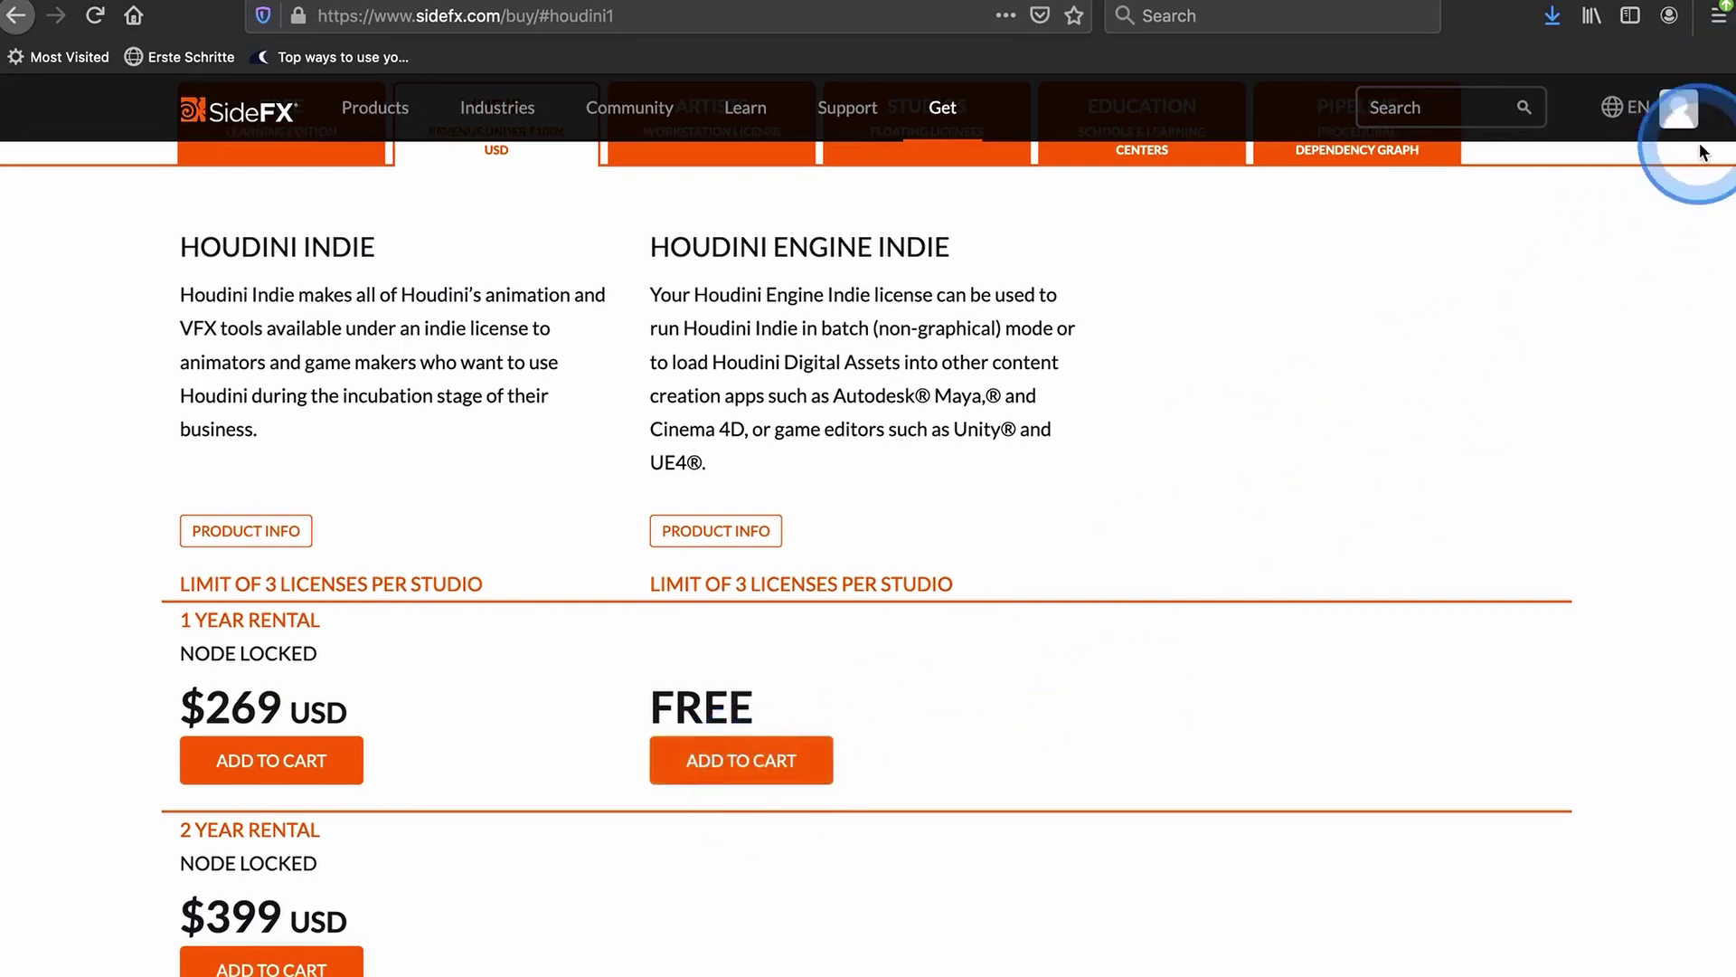
left_click(778, 759)
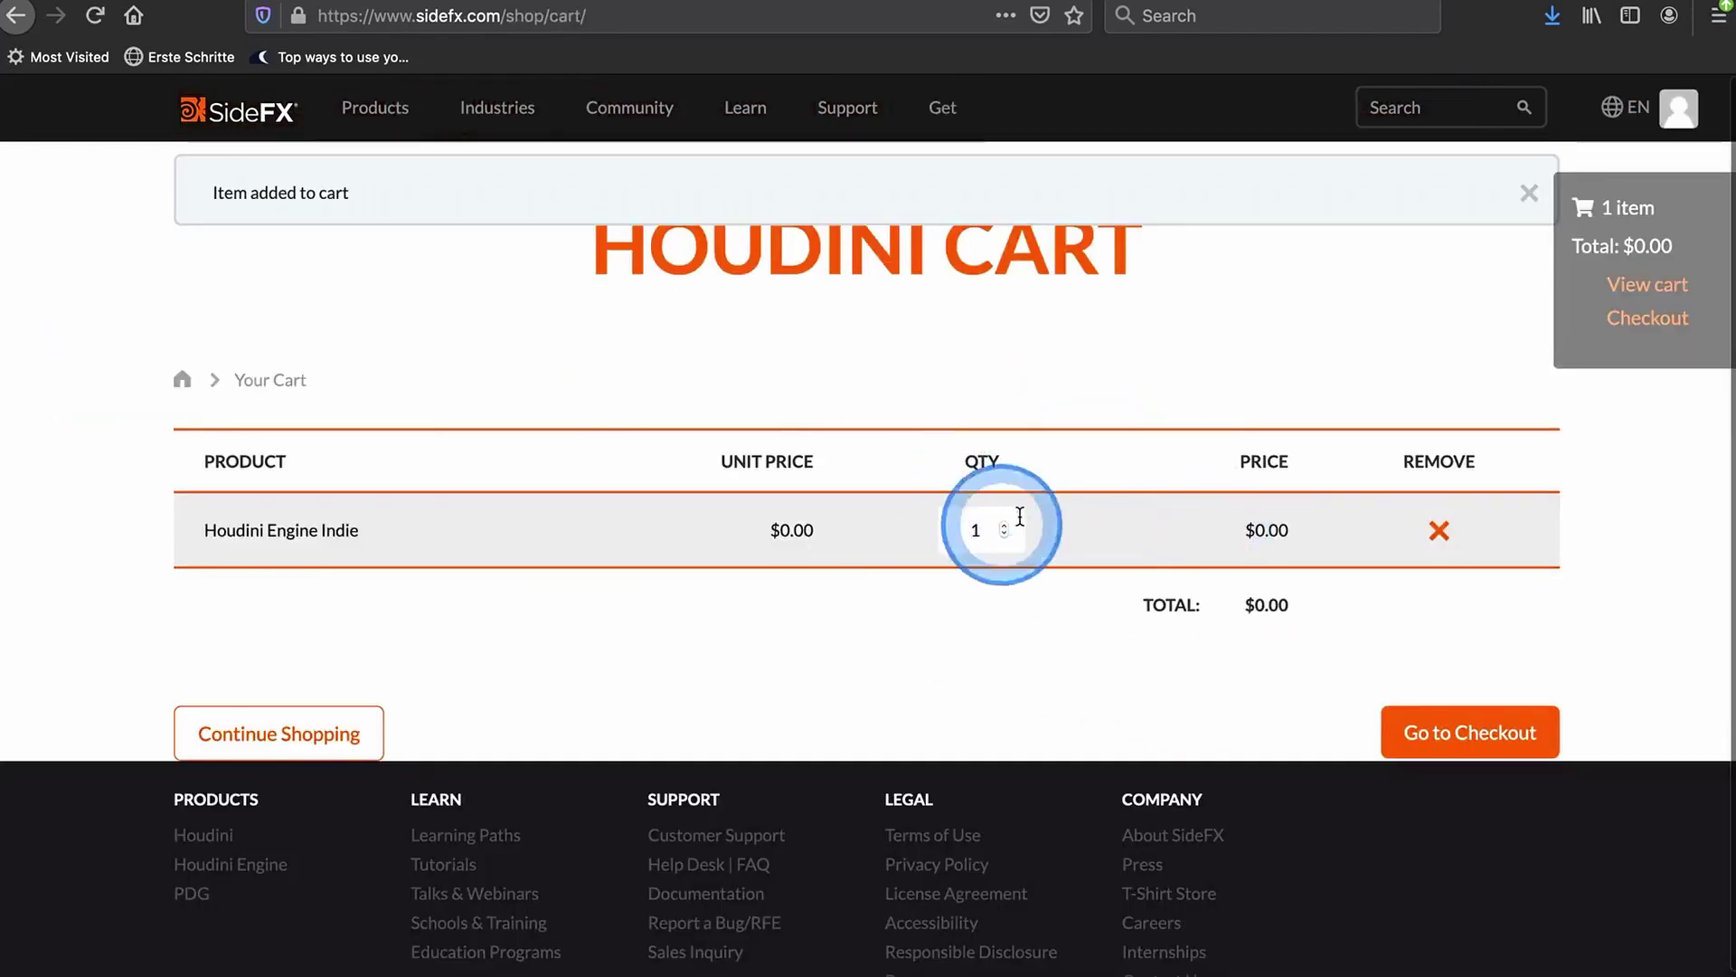
left_click(1467, 749)
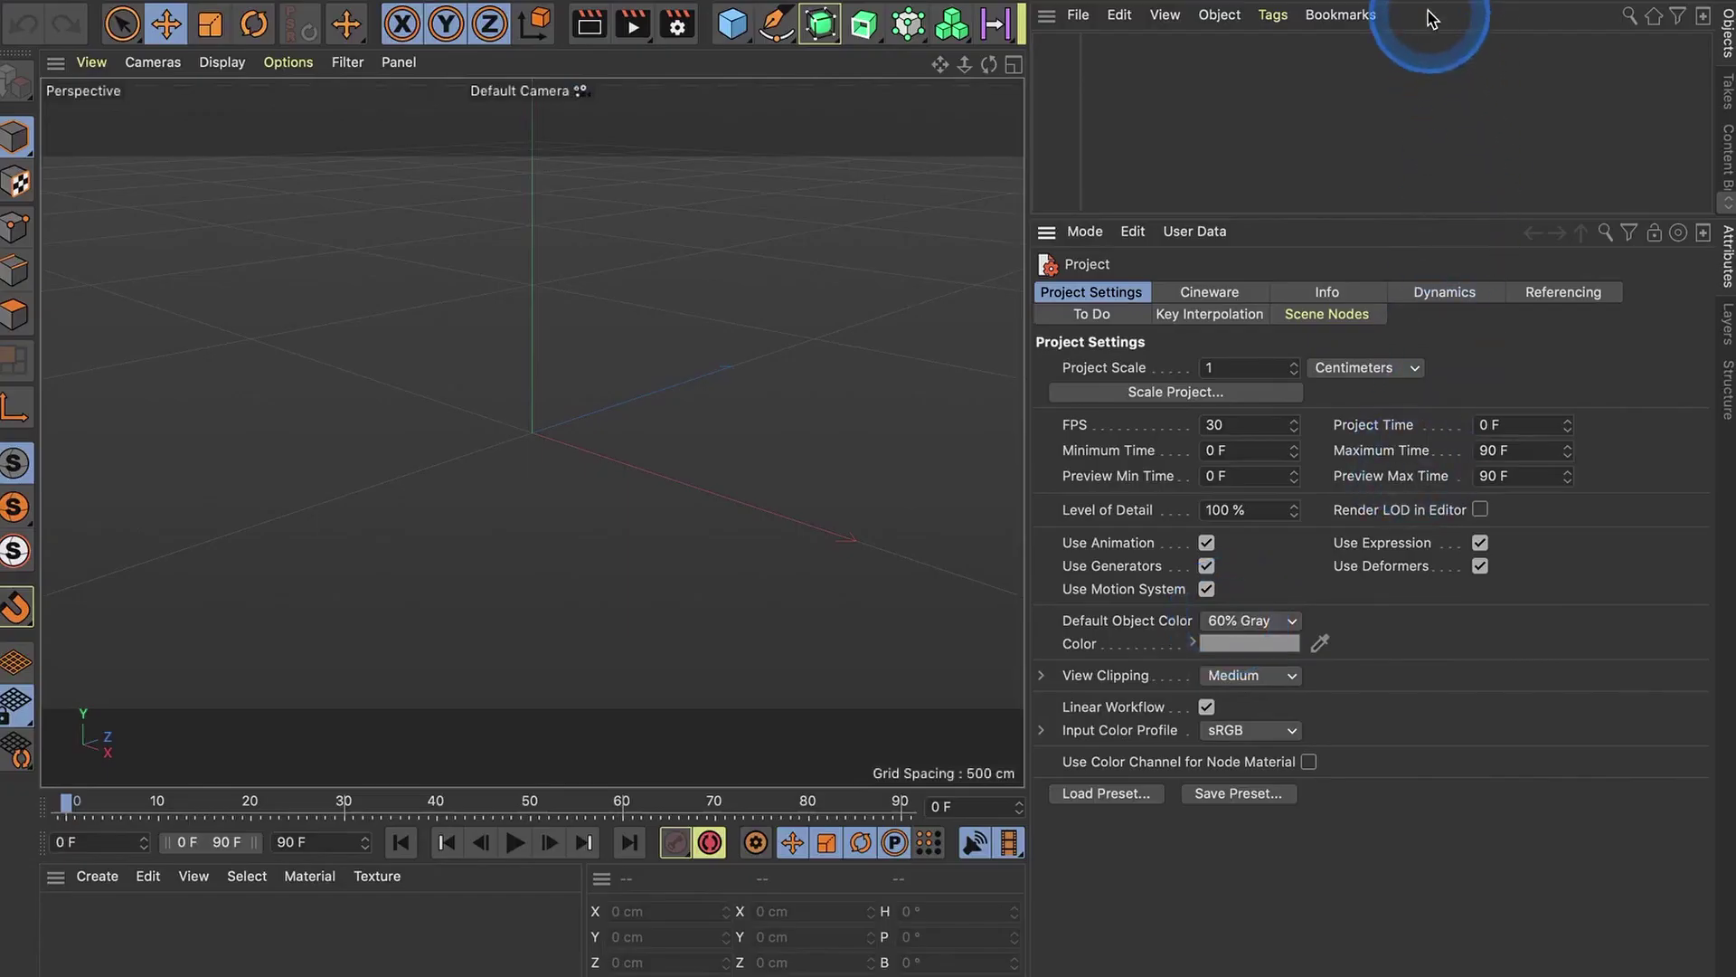
left_click(1370, 5)
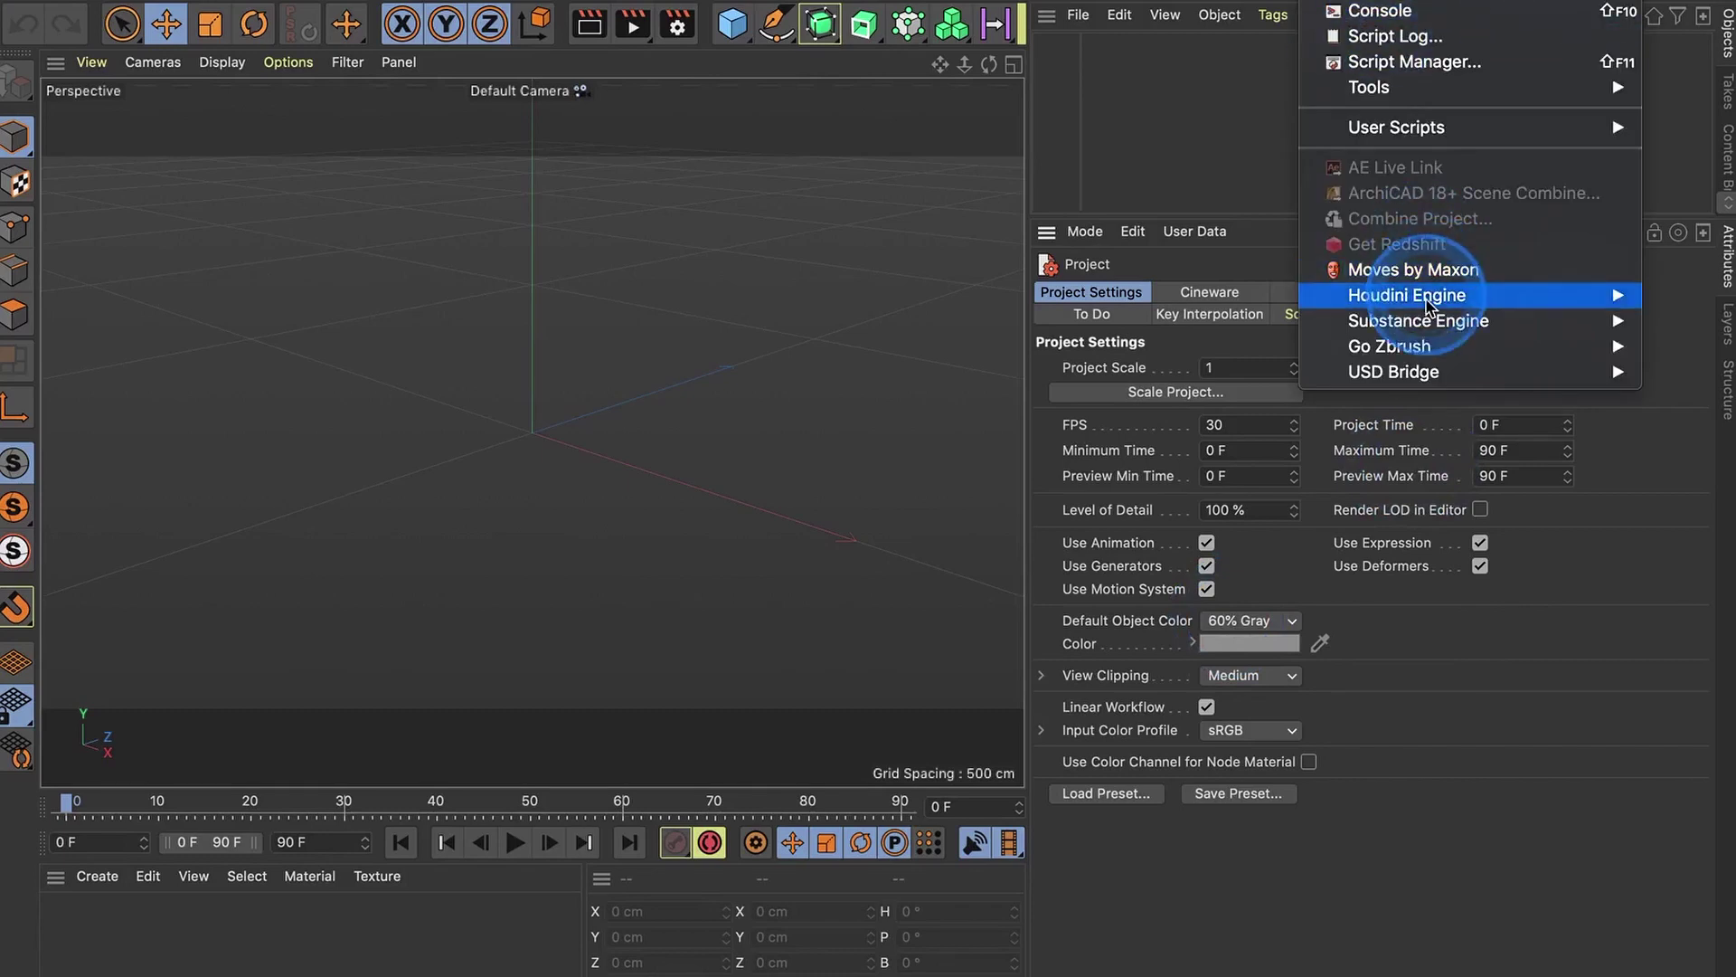
mouse_move(1426, 302)
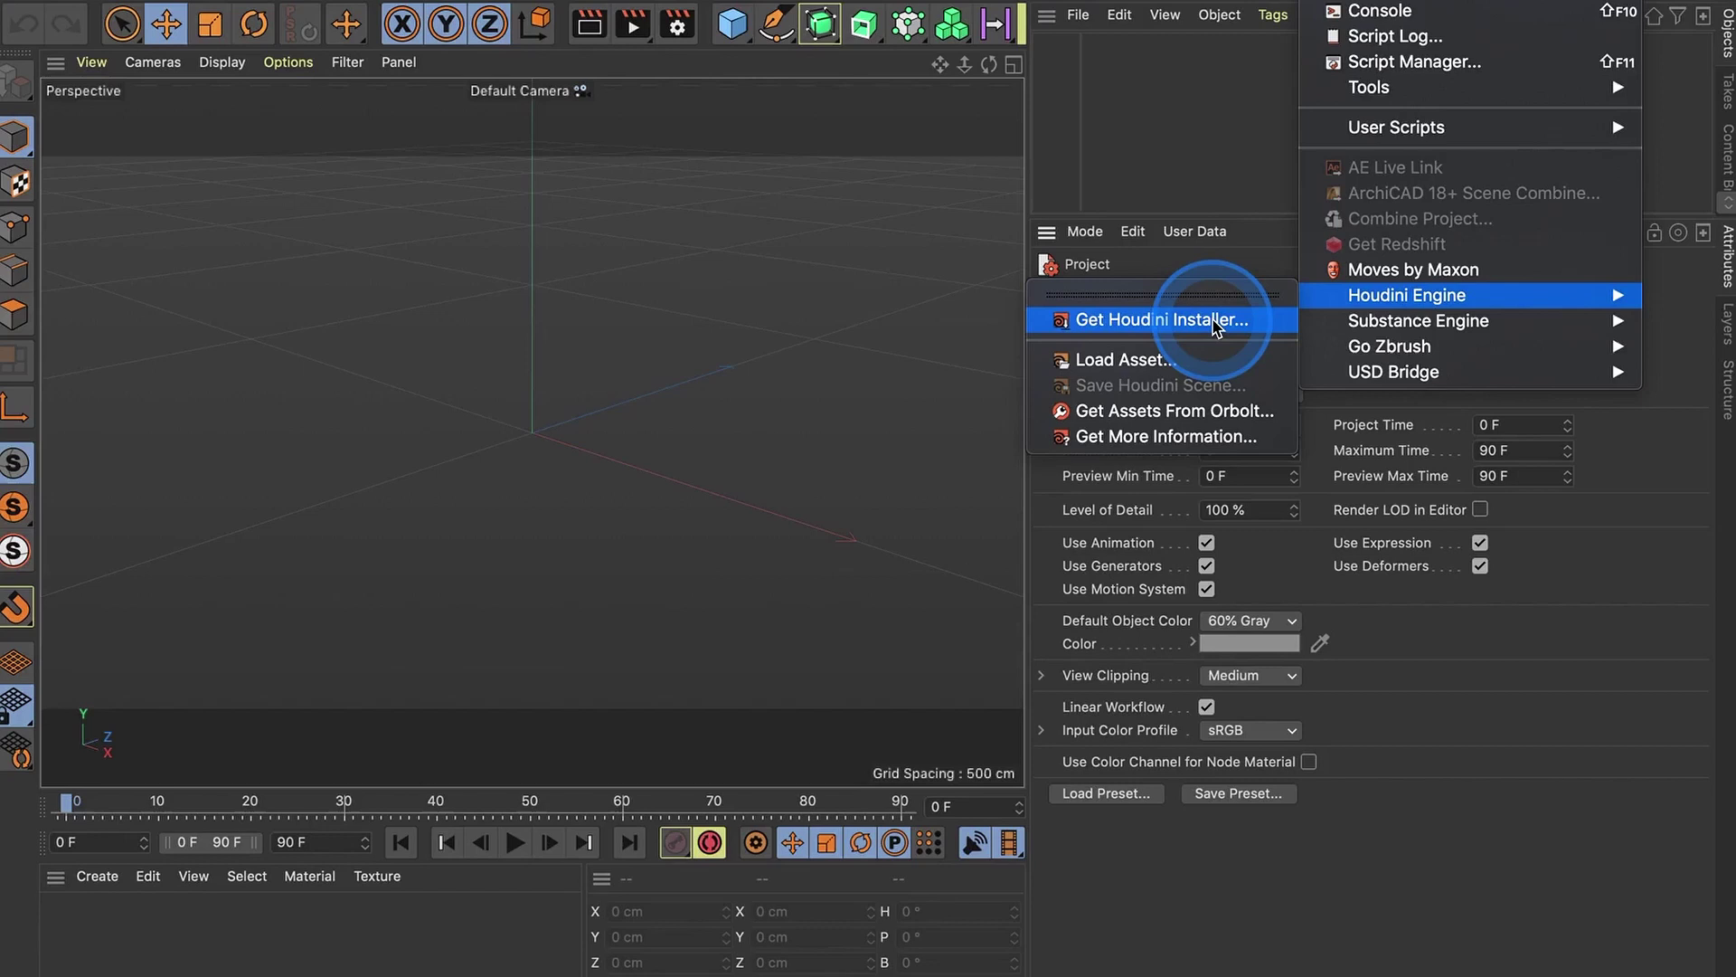
left_click(872, 264)
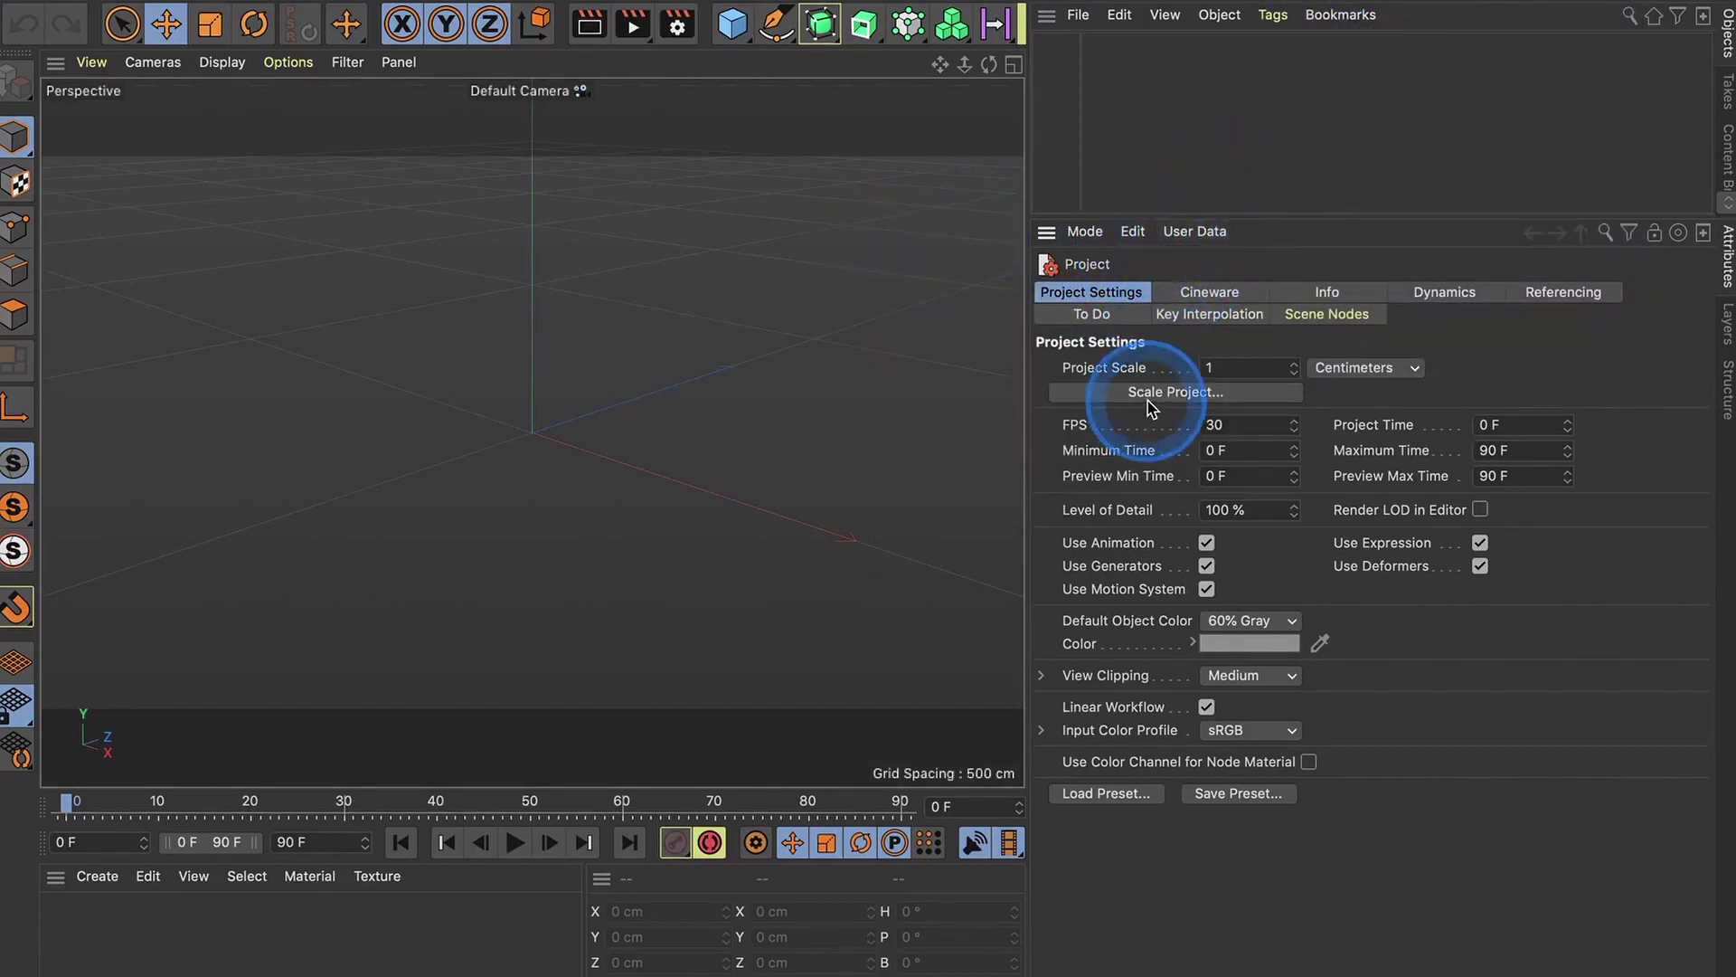
Launch Houdini License Administrator from Spotlight search and move its window up and left
key("super+space")
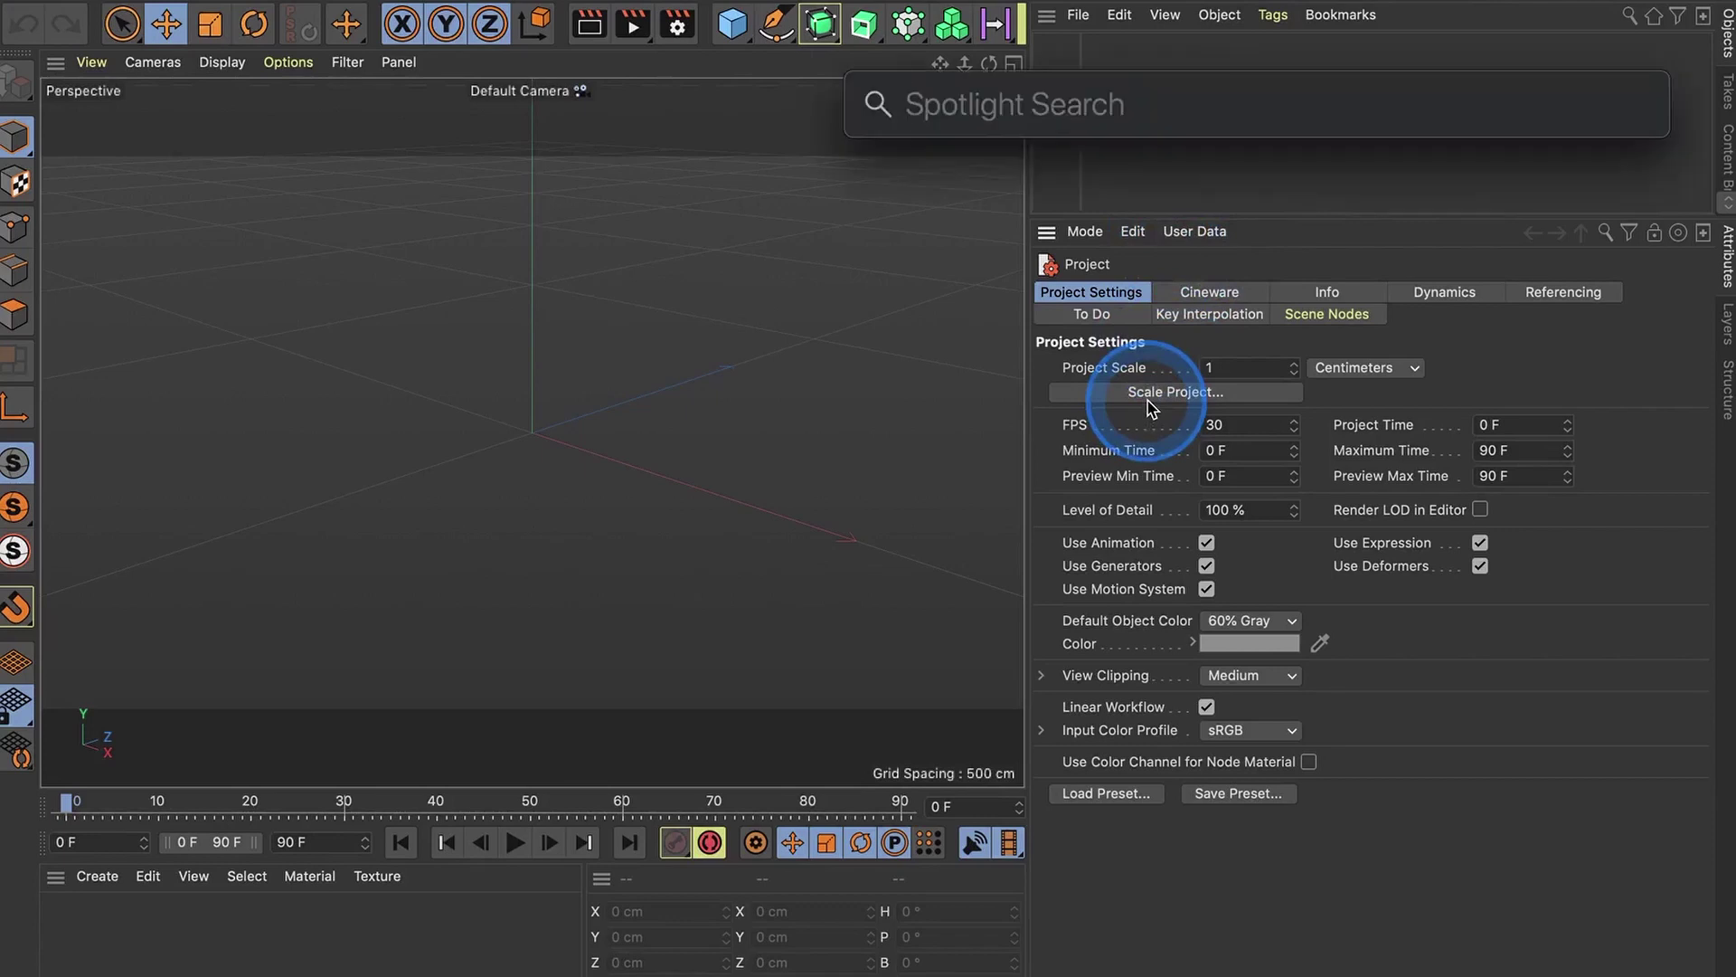
key("BackSpace")
key("BackSpace")
key("BackSpace")
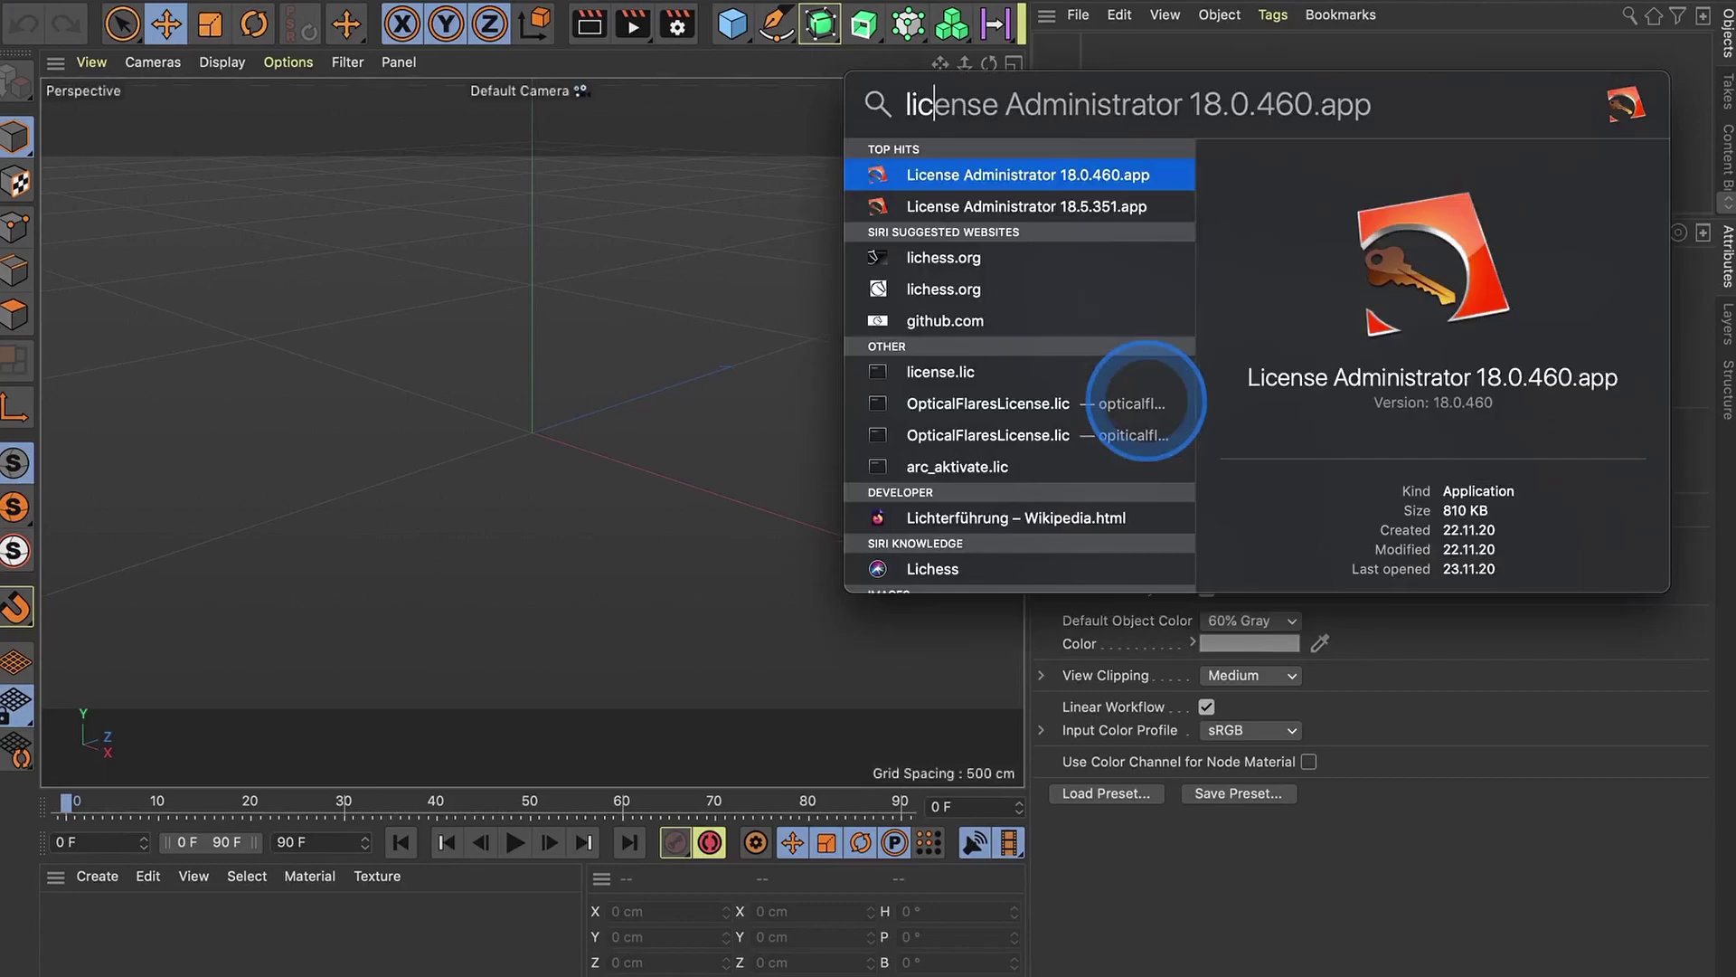
key("Return")
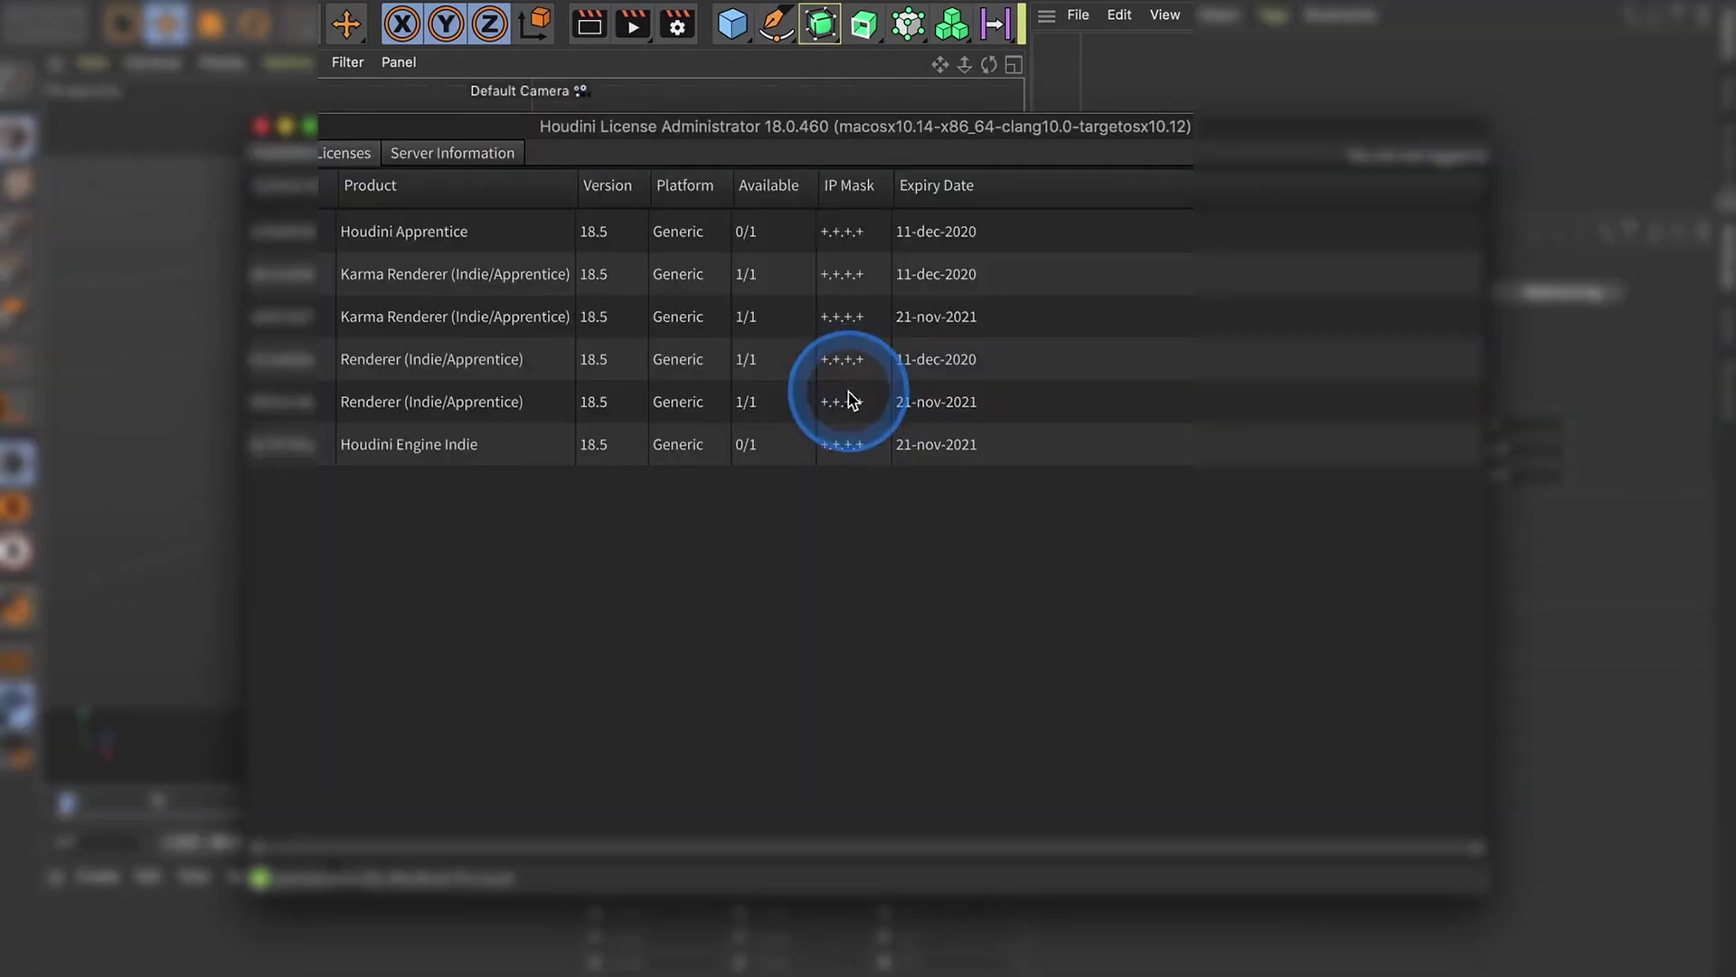
left_click_drag(623, 134, 543, 108)
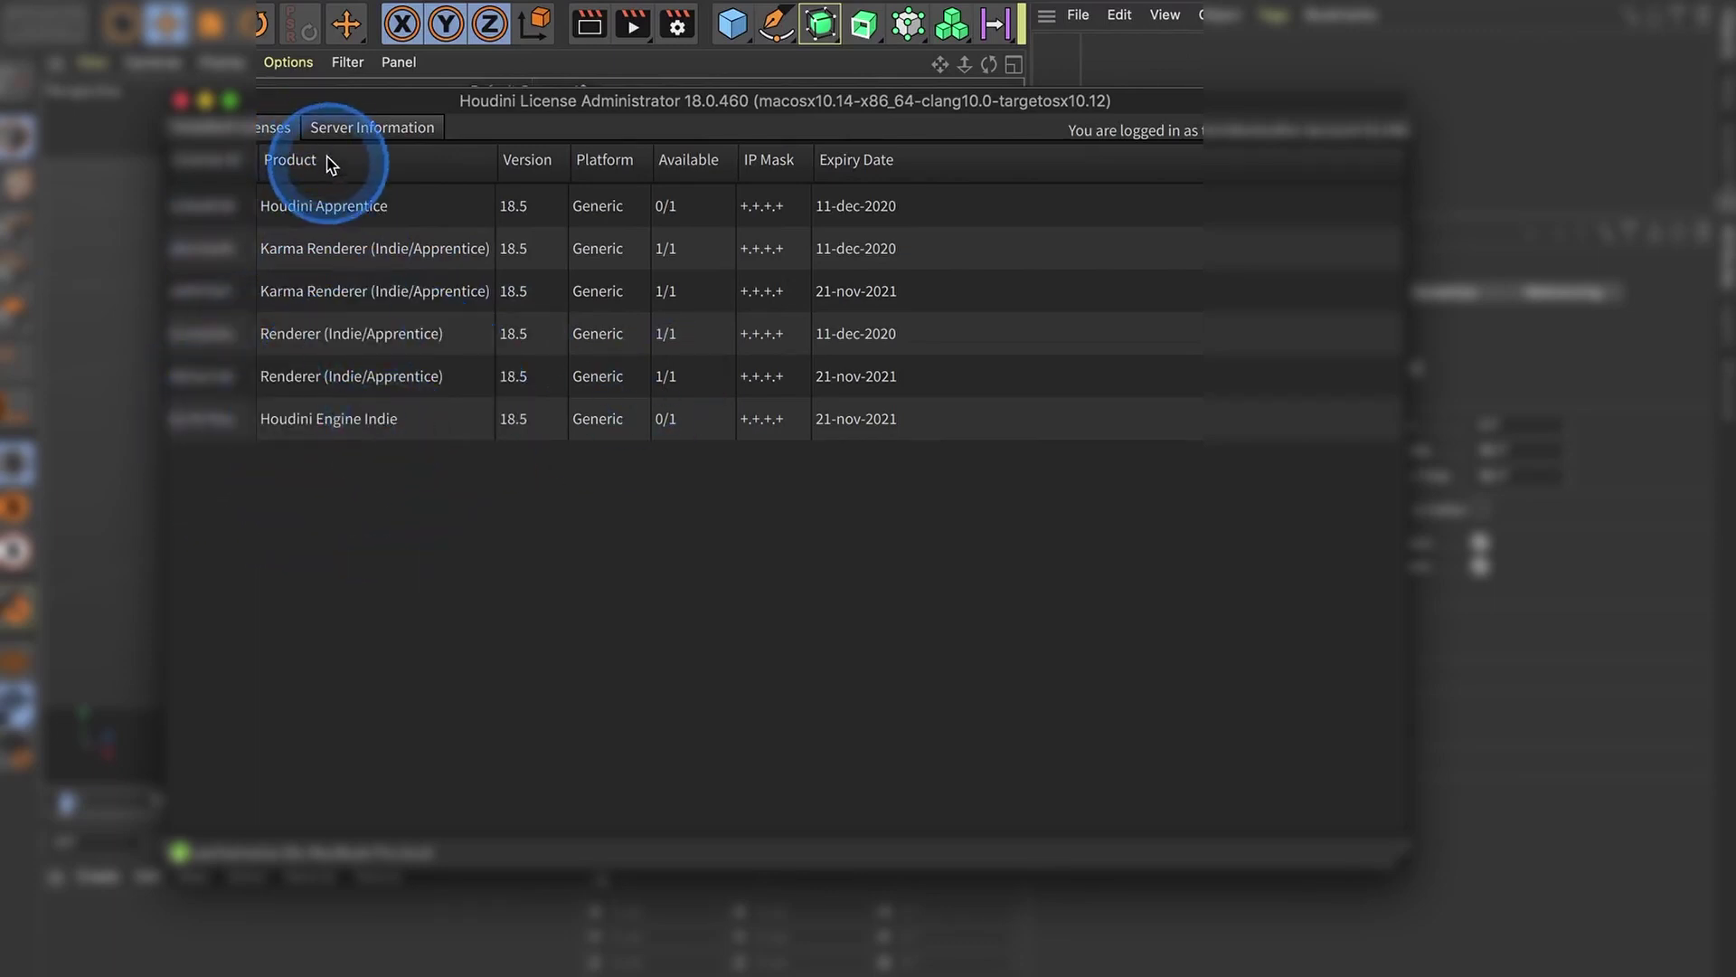
Install the account's licence entitlements via File > Install Licenses, then close the dialog
left_click(298, 2)
left_click(347, 84)
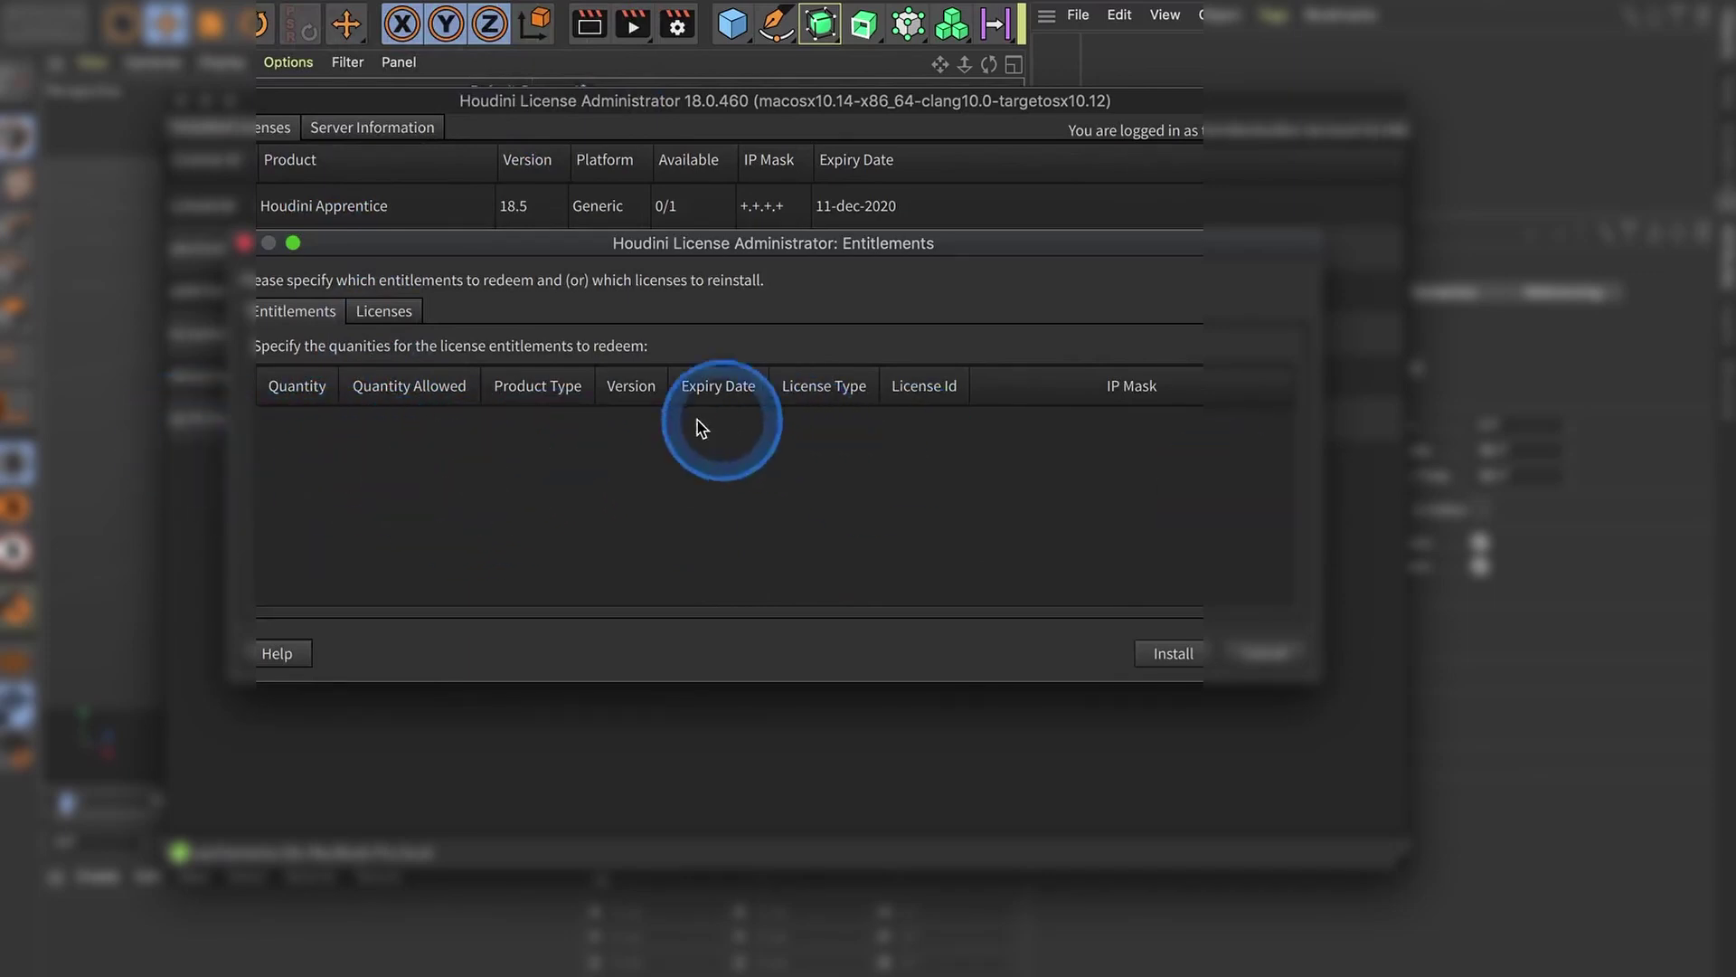
left_click(1198, 655)
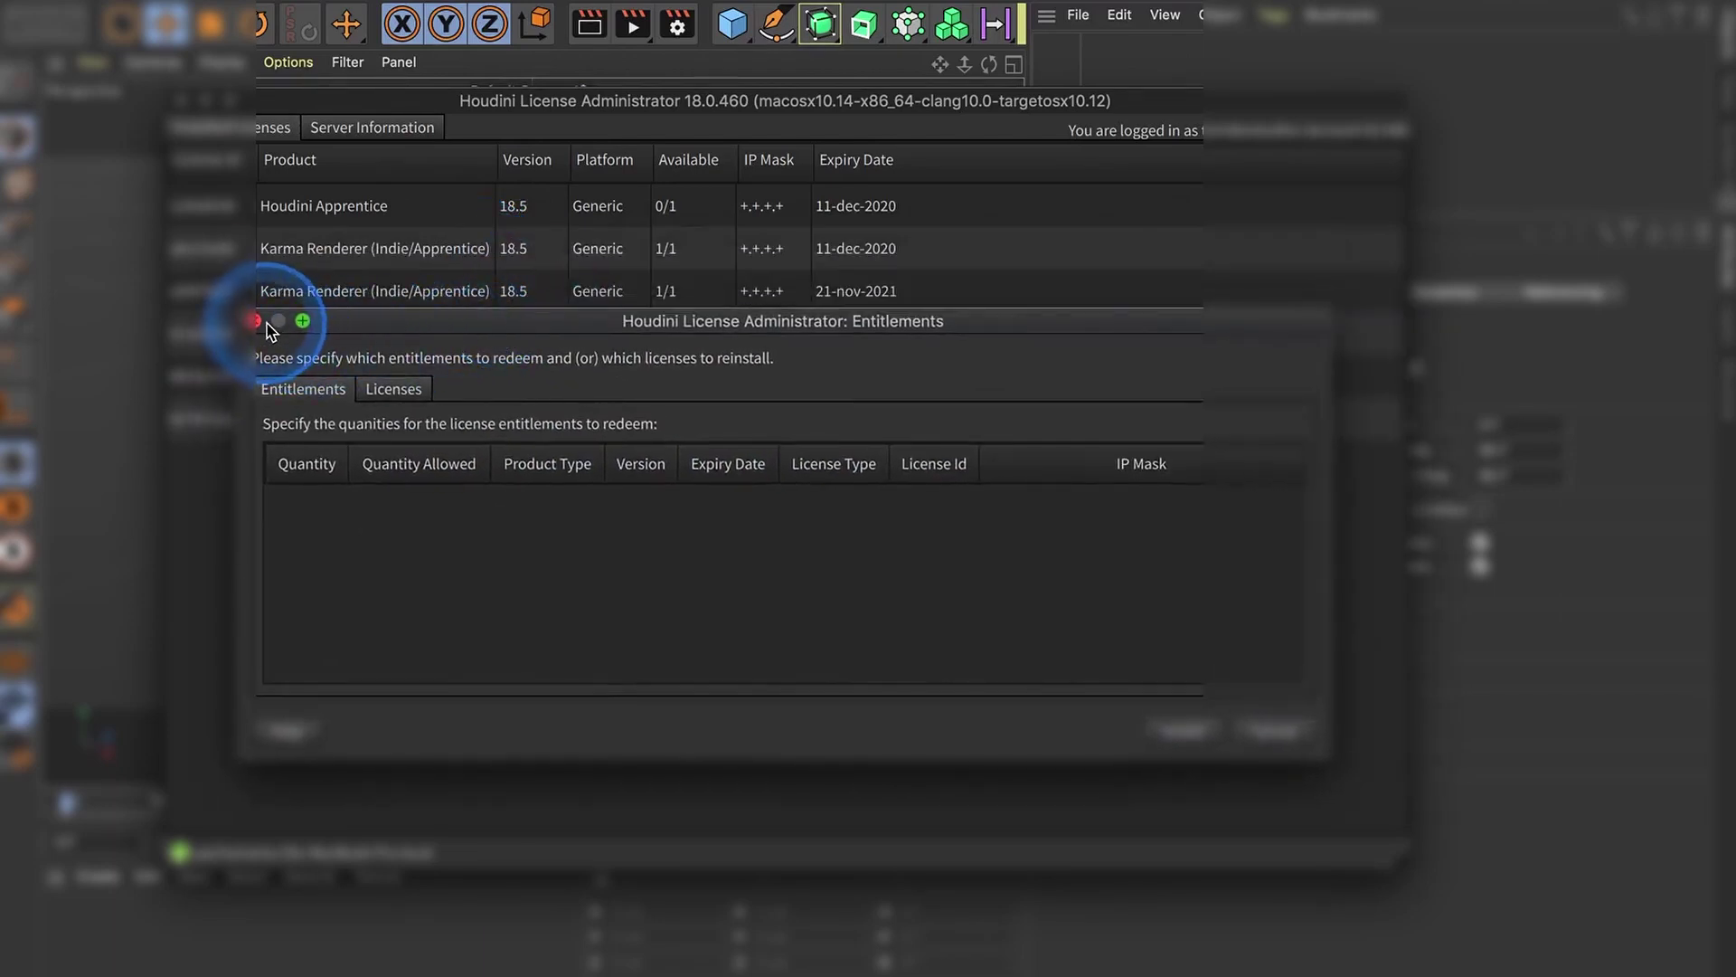
left_click(258, 321)
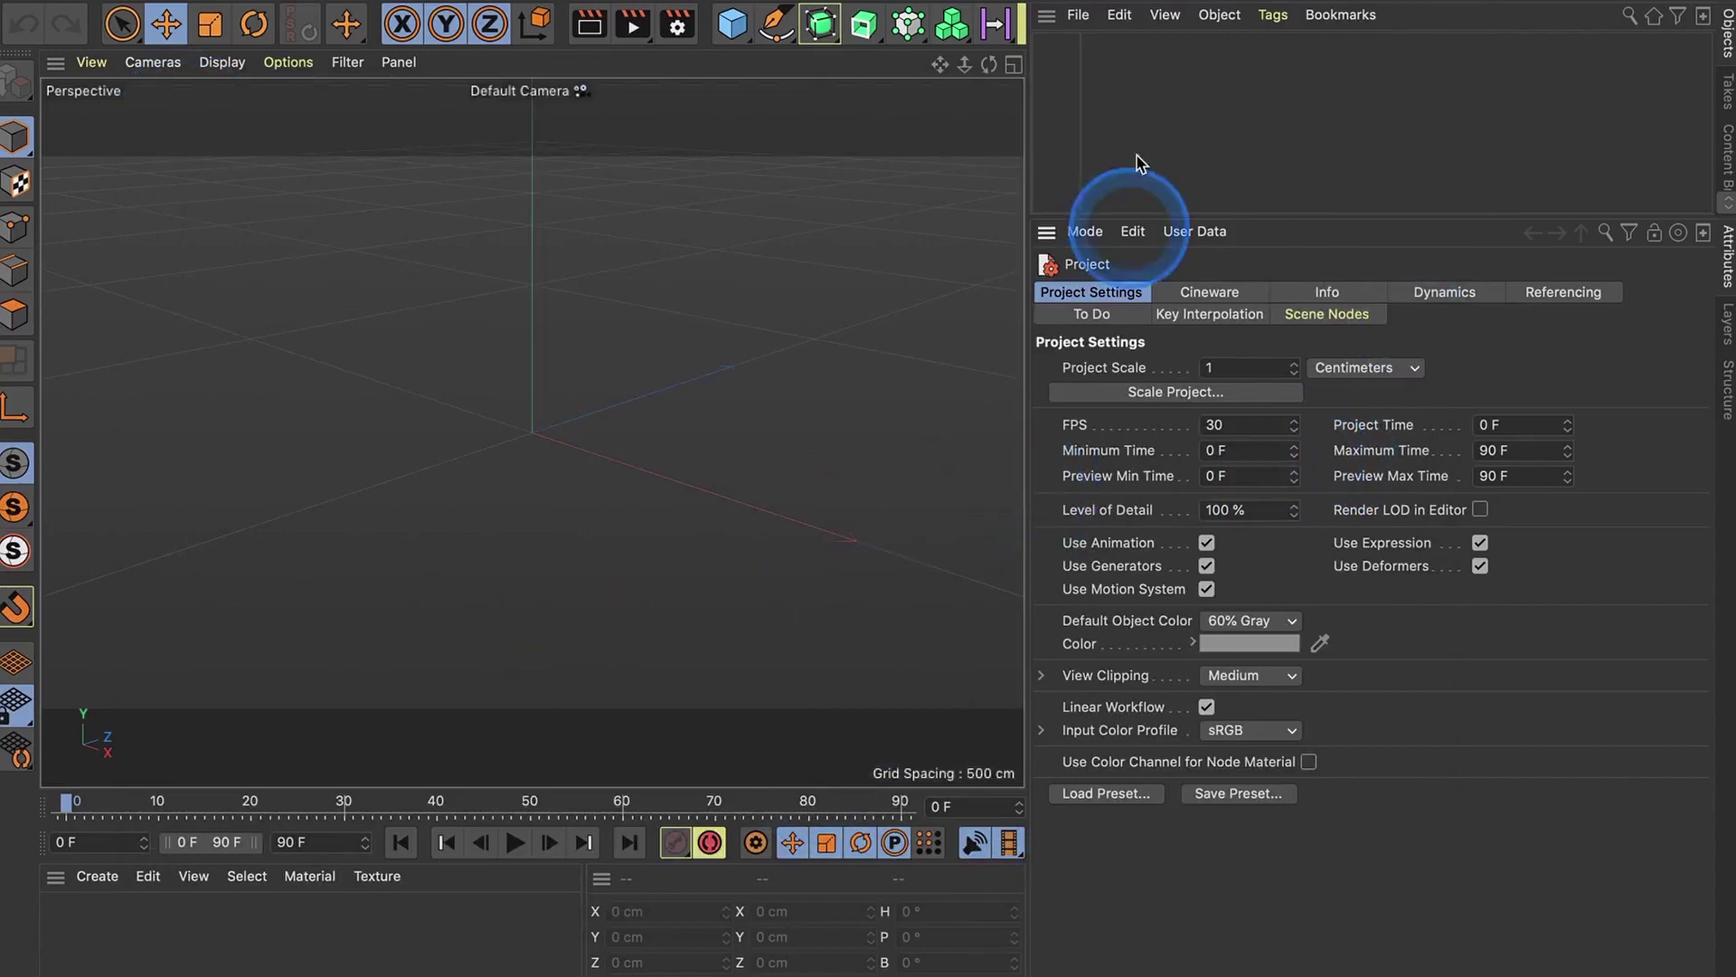
Load the mm_test_hda.hdalc file with Extensions > Houdini Engine > Load Asset
left_click(1348, 2)
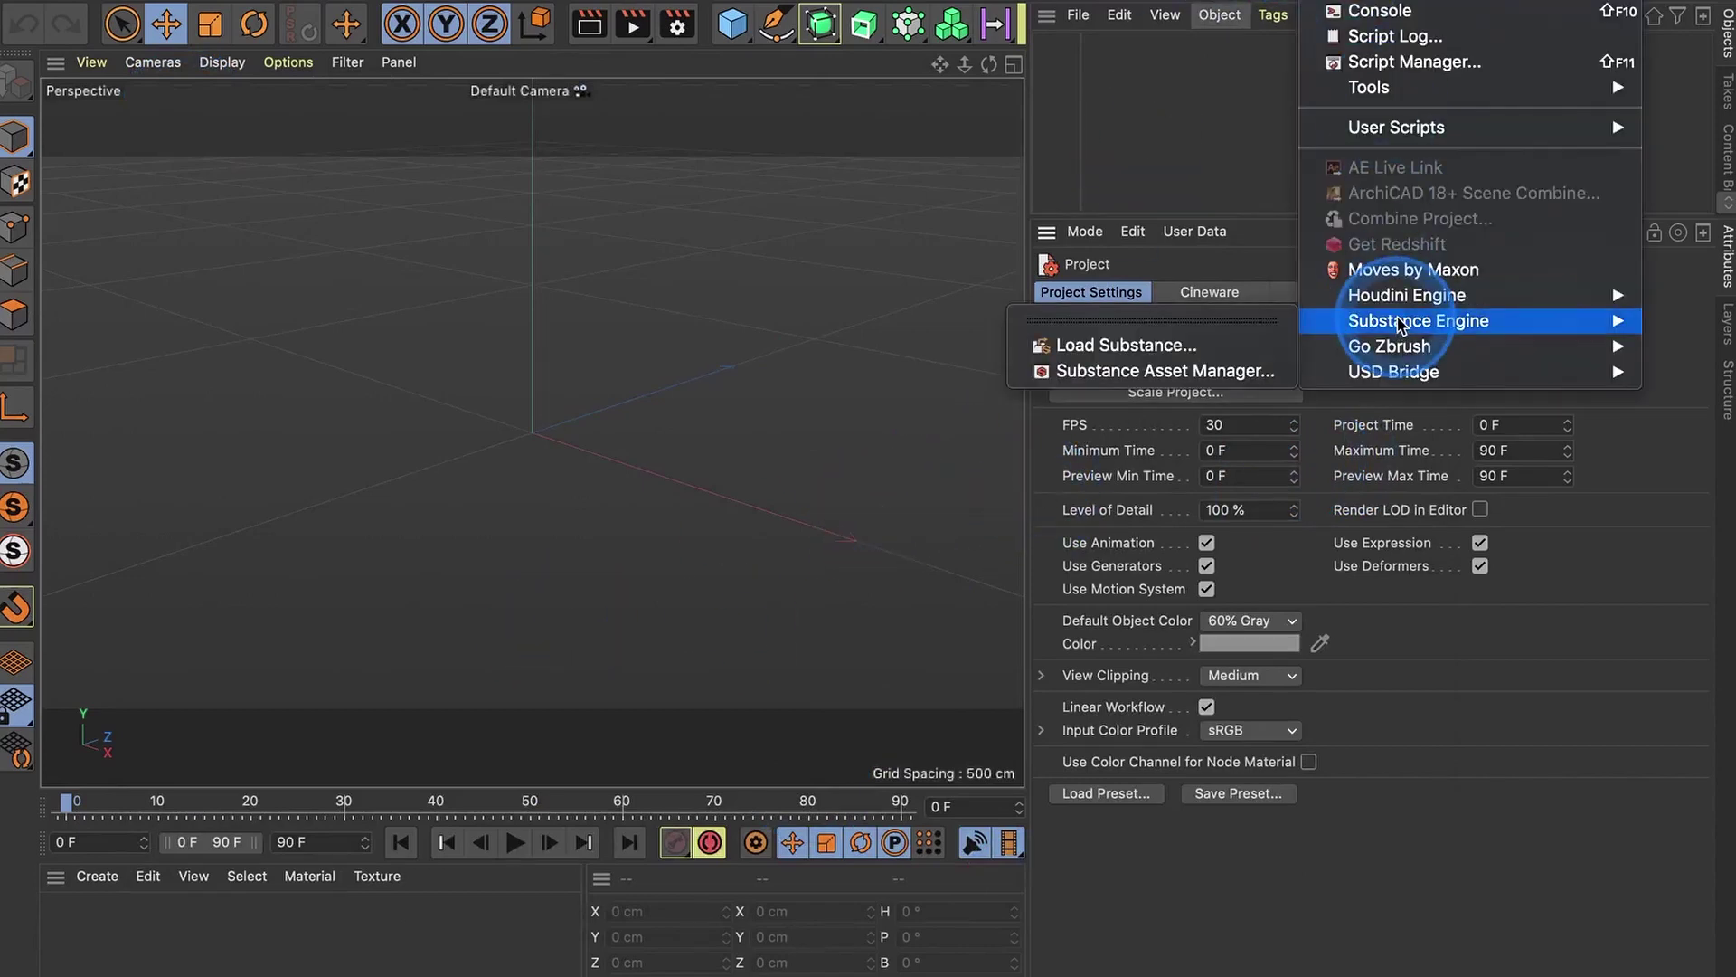
mouse_move(1404, 298)
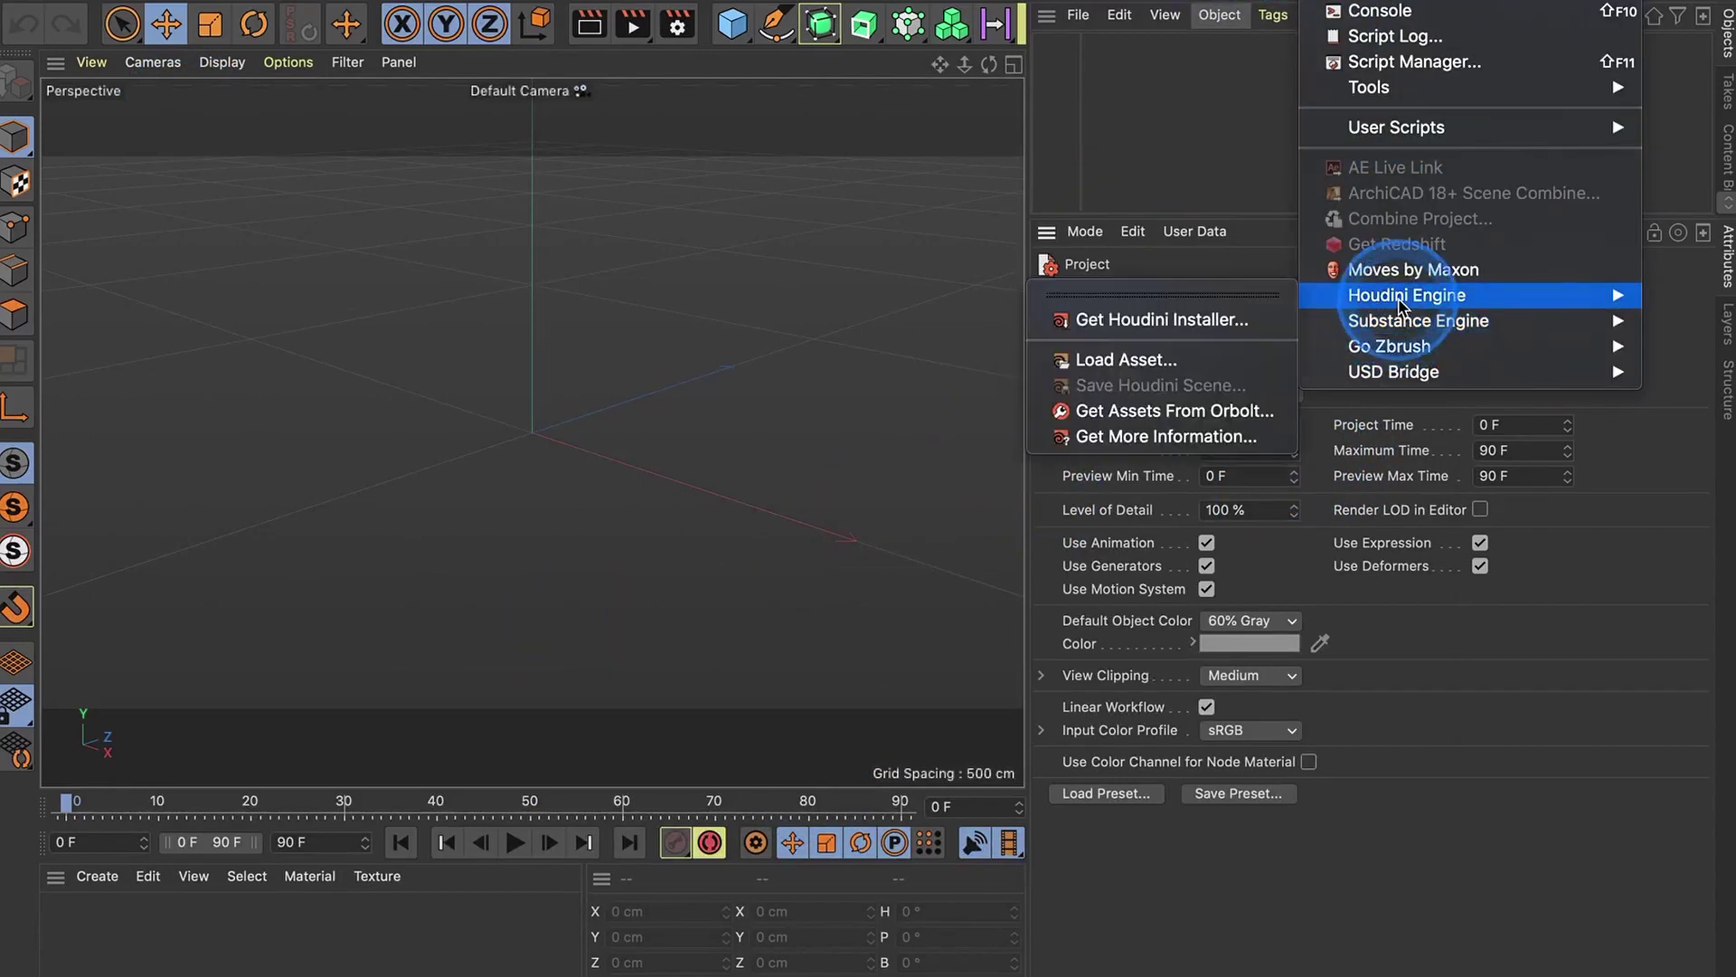
left_click(1139, 362)
left_click(195, 110)
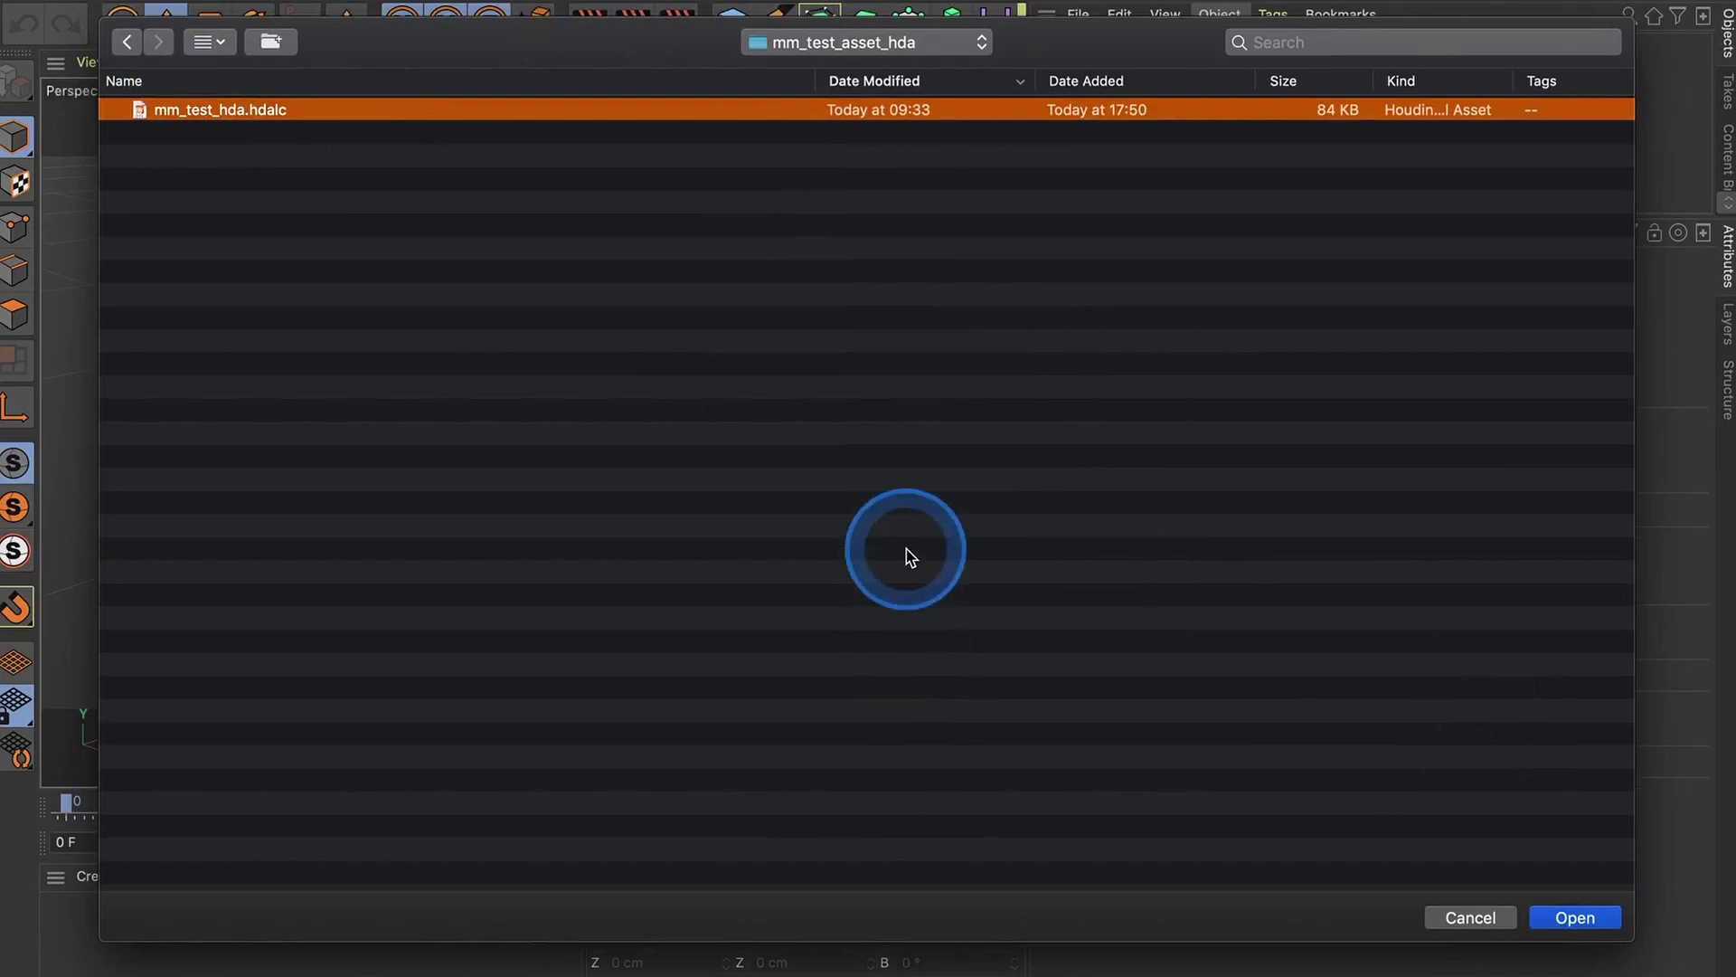
key("Return")
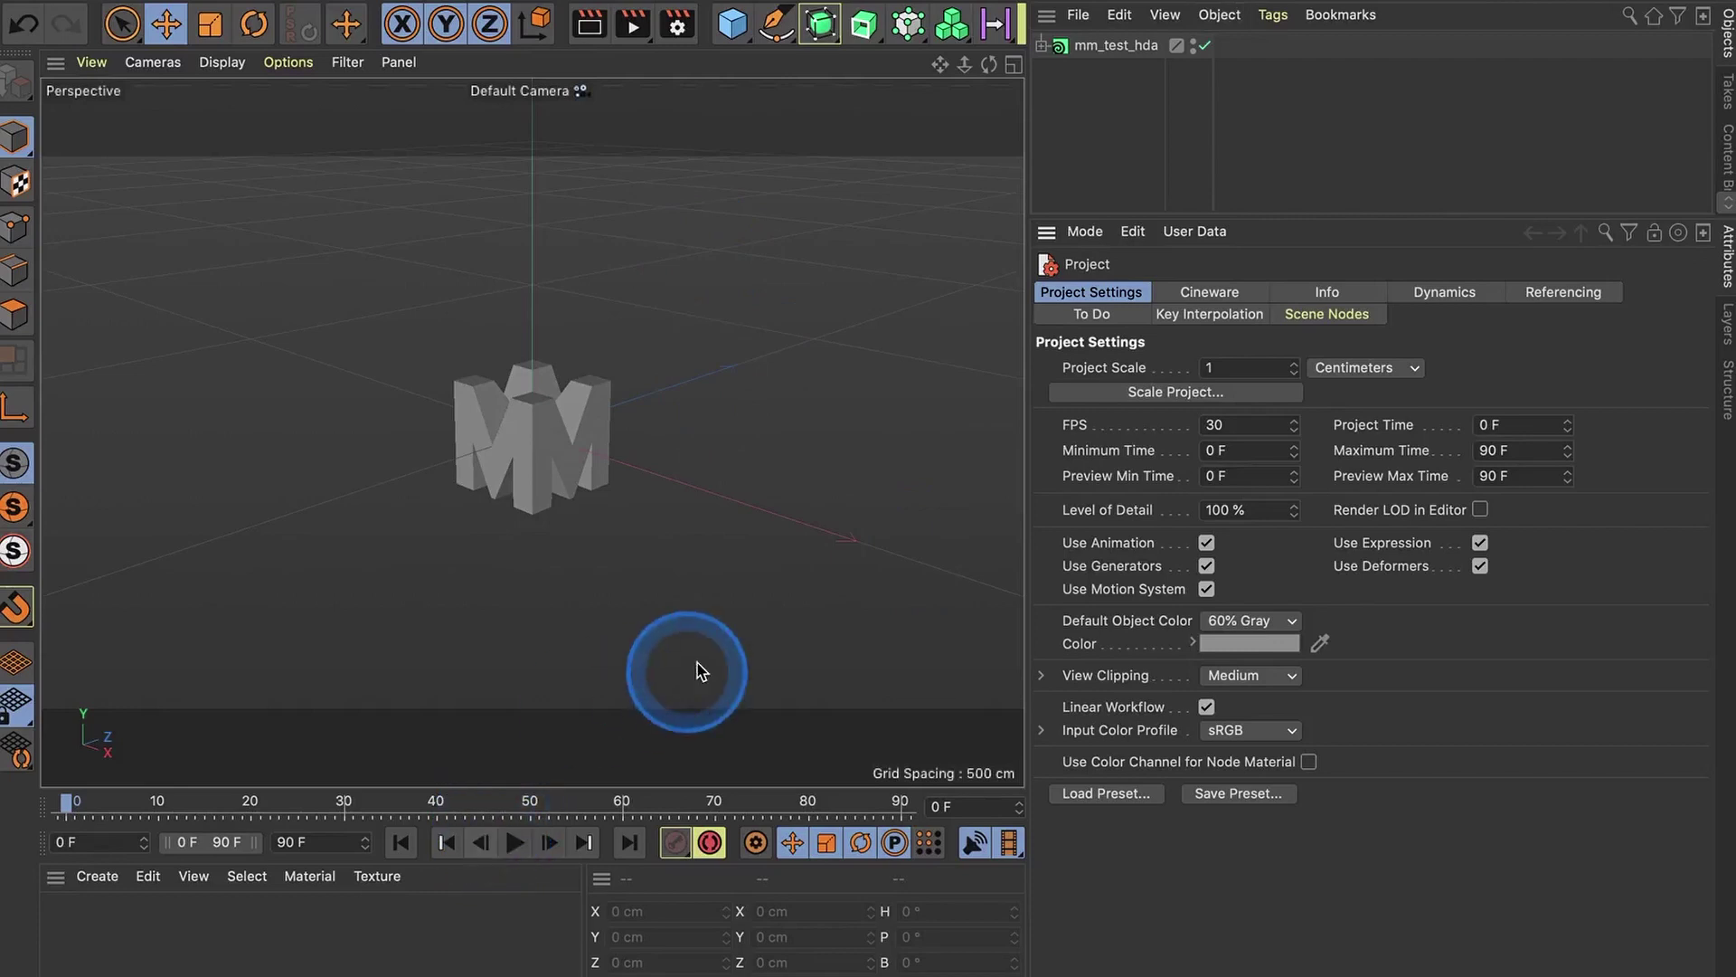
Select mm_test_hda and drag its transform slider in the Asset tab until it reads 0.39
left_click(1116, 45)
mouse_move(1609, 632)
left_mouse_down()
mouse_move(1465, 627)
mouse_move(1632, 644)
left_mouse_up()
scroll(555, 452, "up", 5)
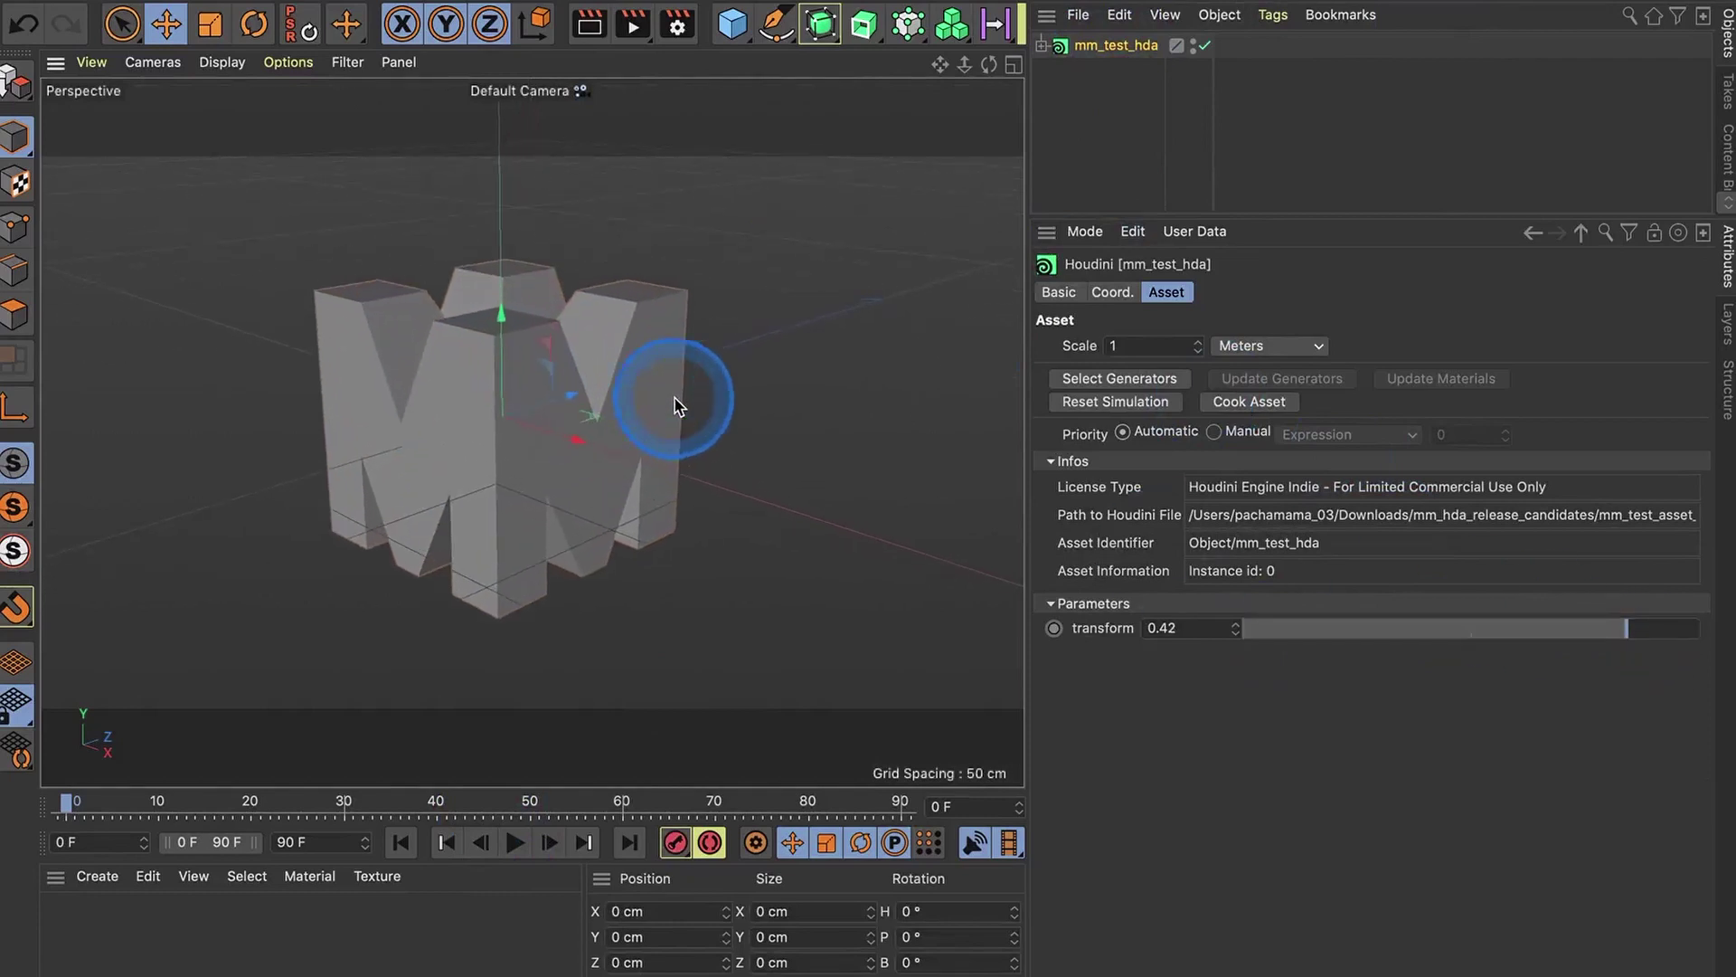
mouse_move(1552, 633)
left_mouse_down()
mouse_move(1505, 633)
mouse_move(1480, 657)
mouse_move(1674, 631)
mouse_move(1190, 667)
mouse_move(1648, 661)
mouse_move(1260, 659)
mouse_move(1674, 612)
mouse_move(1566, 626)
left_mouse_up()
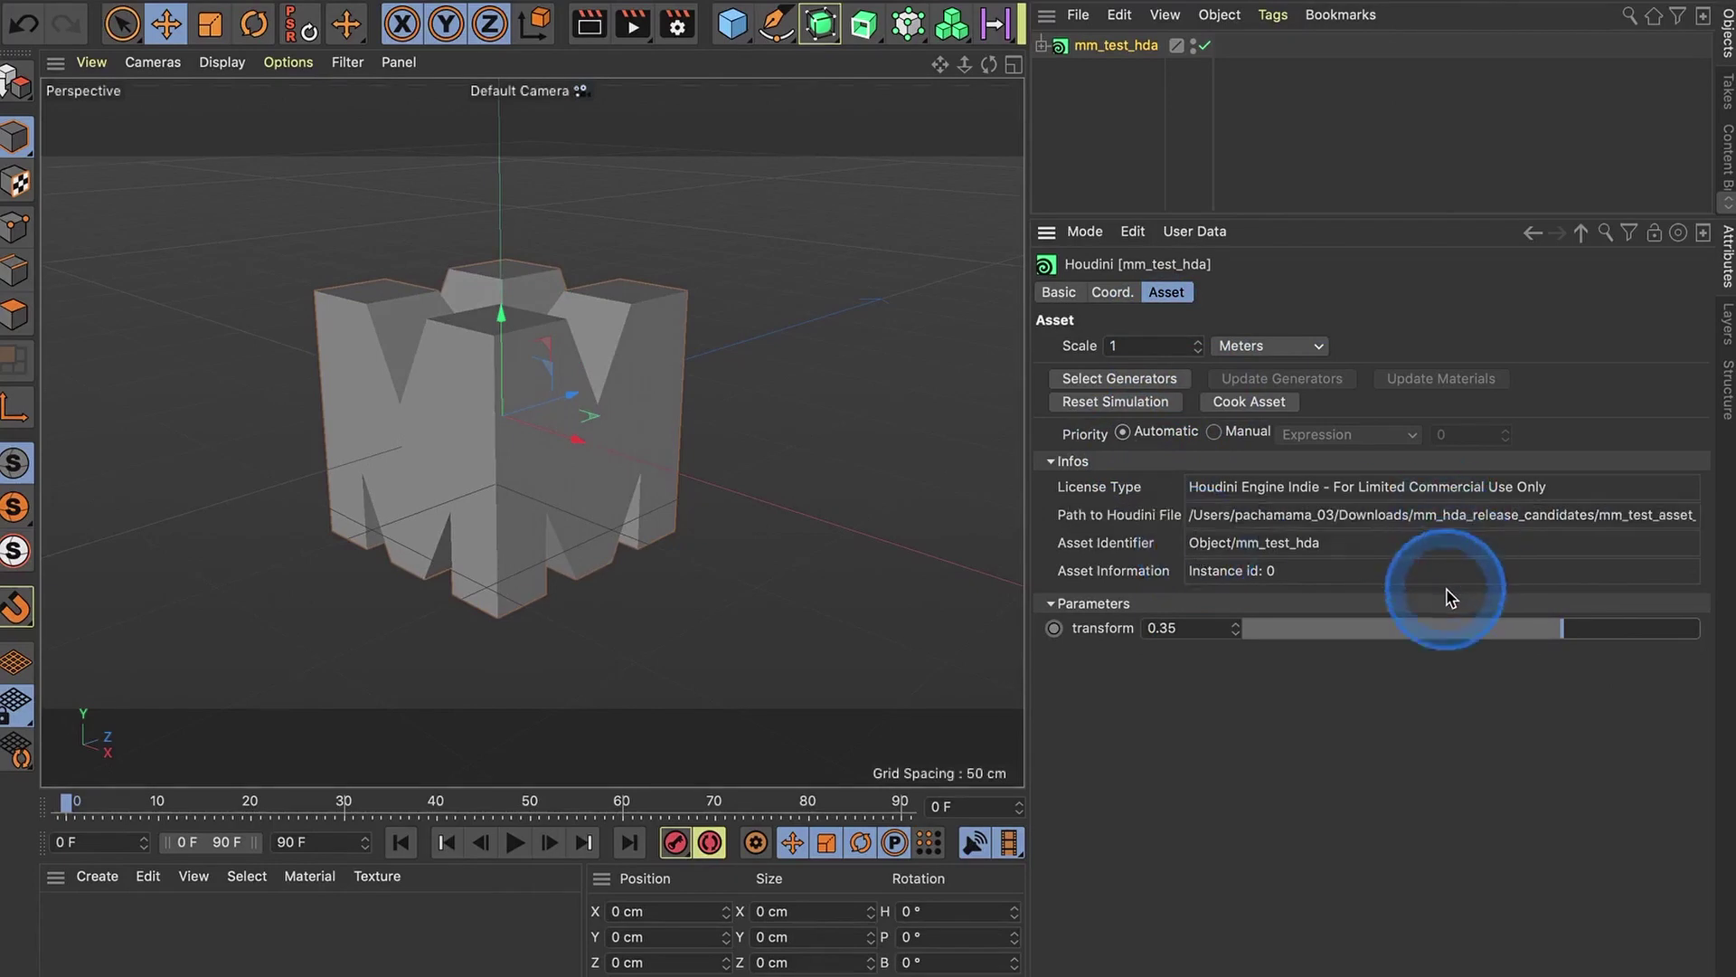
left_click_drag(1555, 628, 1605, 657)
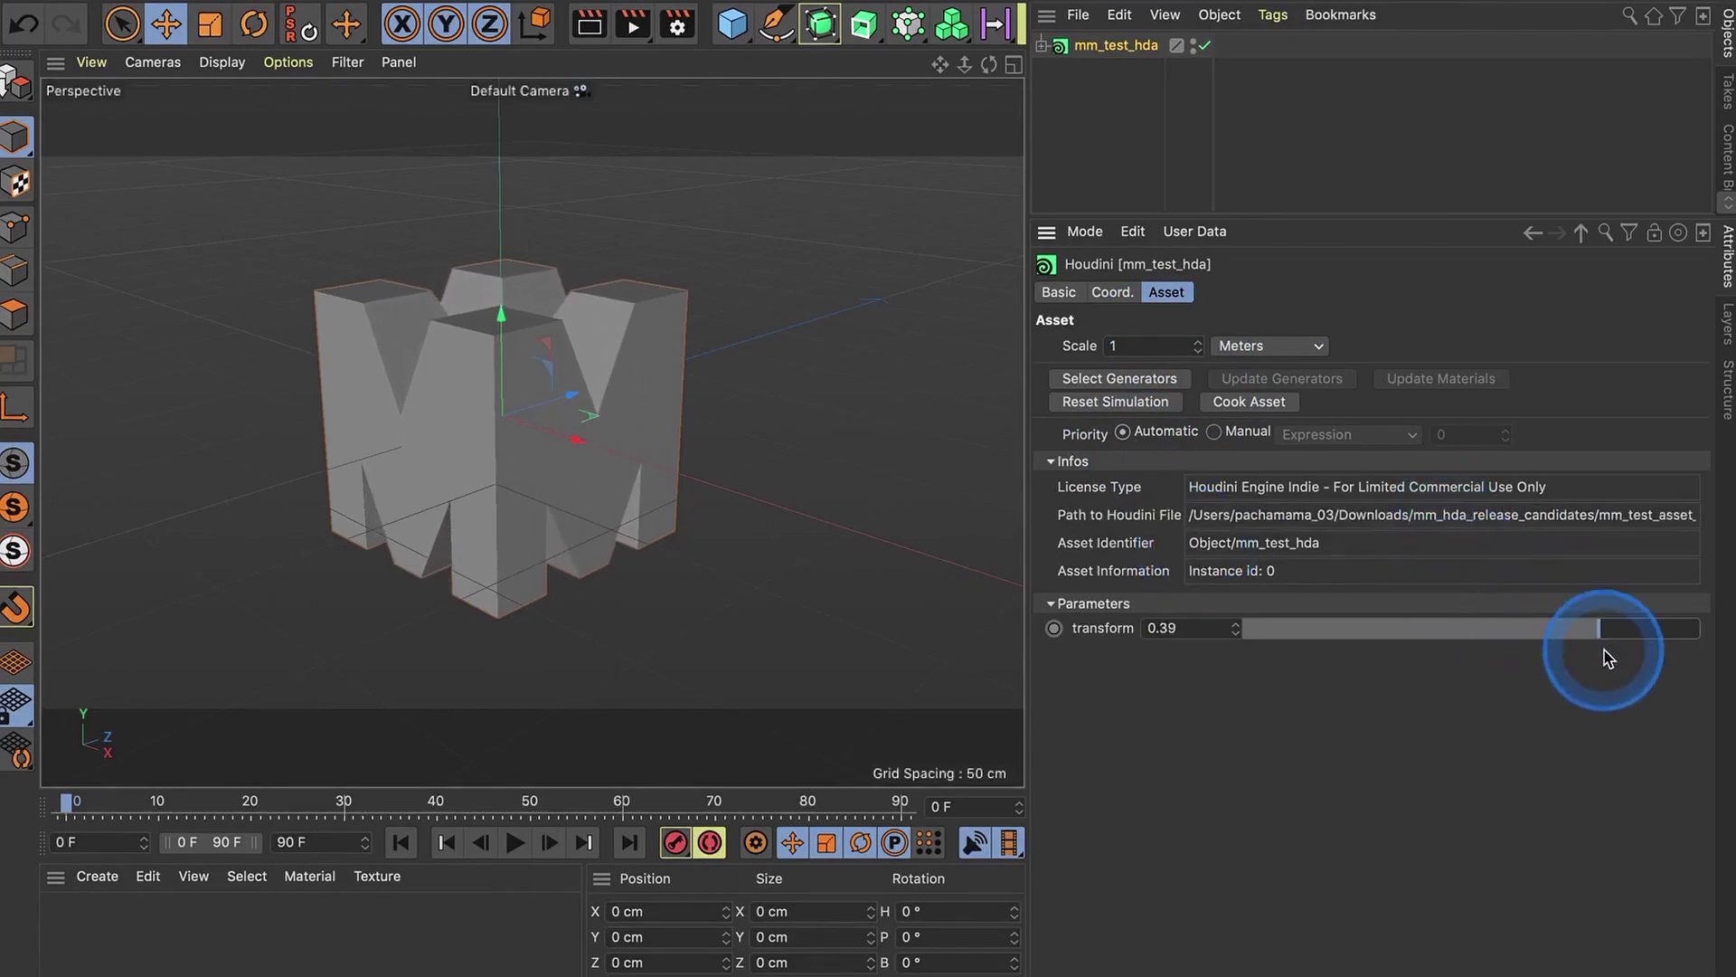